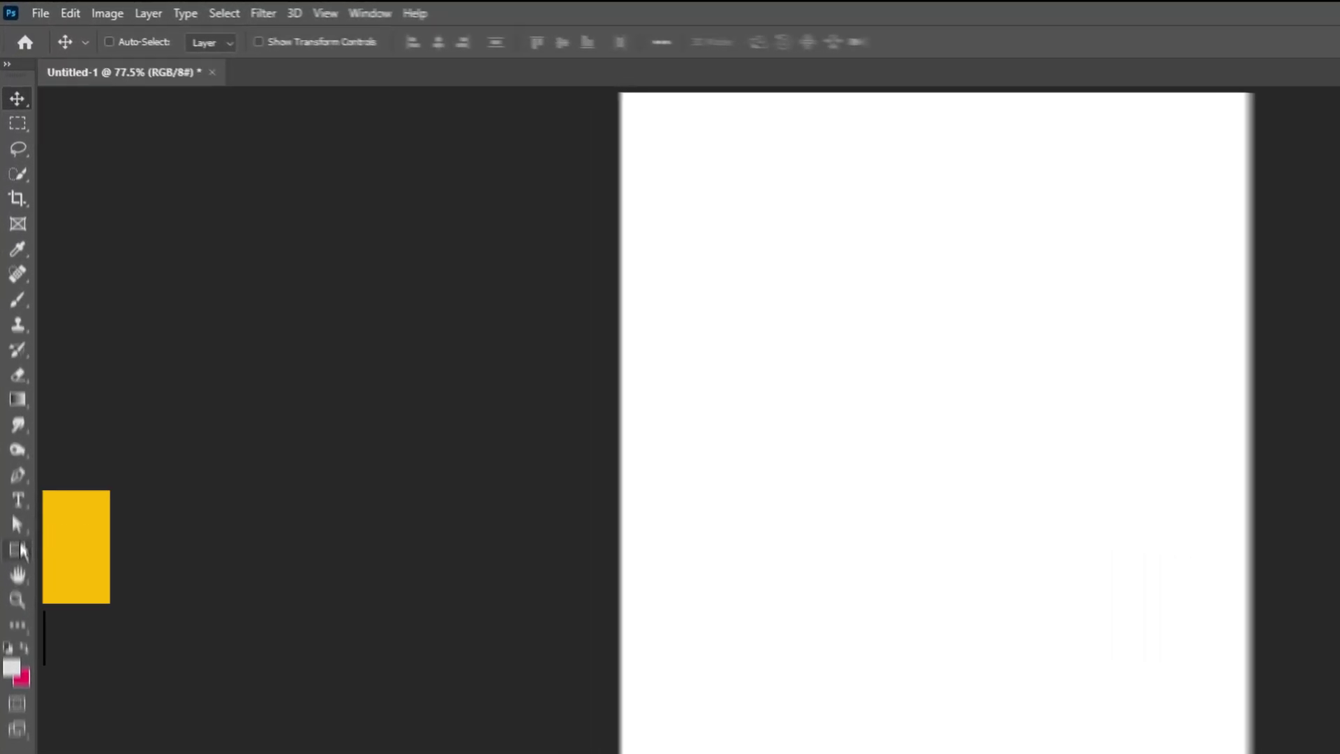
Step: Draw a 591 x 763 px light grey rectangle with no stroke at the page's top-left
click(14, 397)
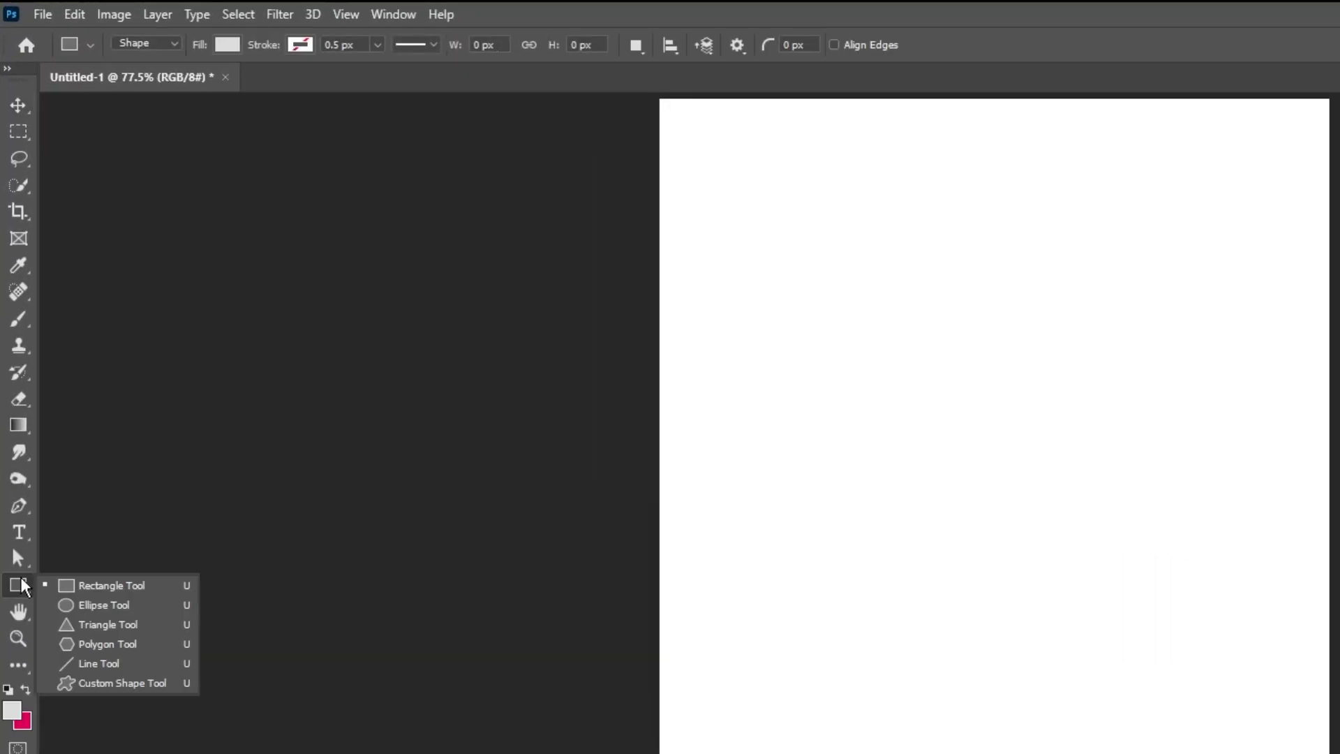
click(108, 587)
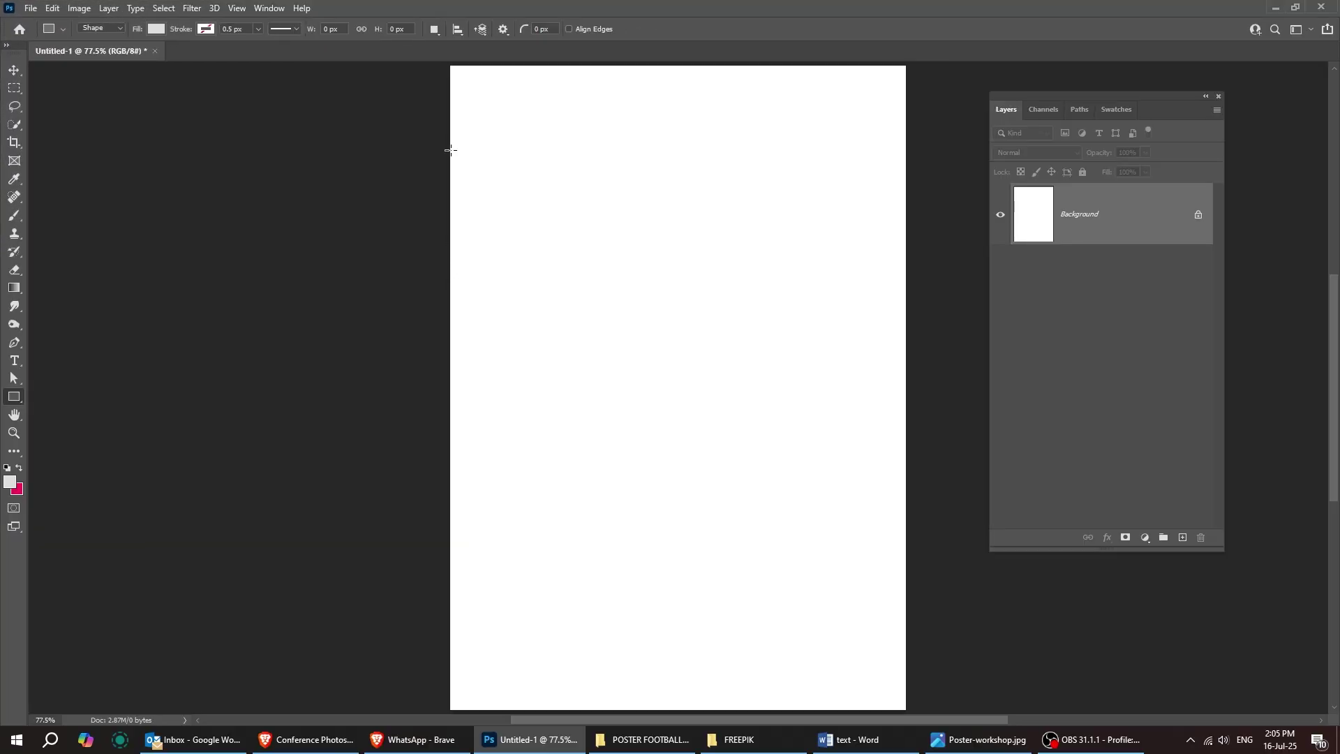
drag(450, 149, 770, 562)
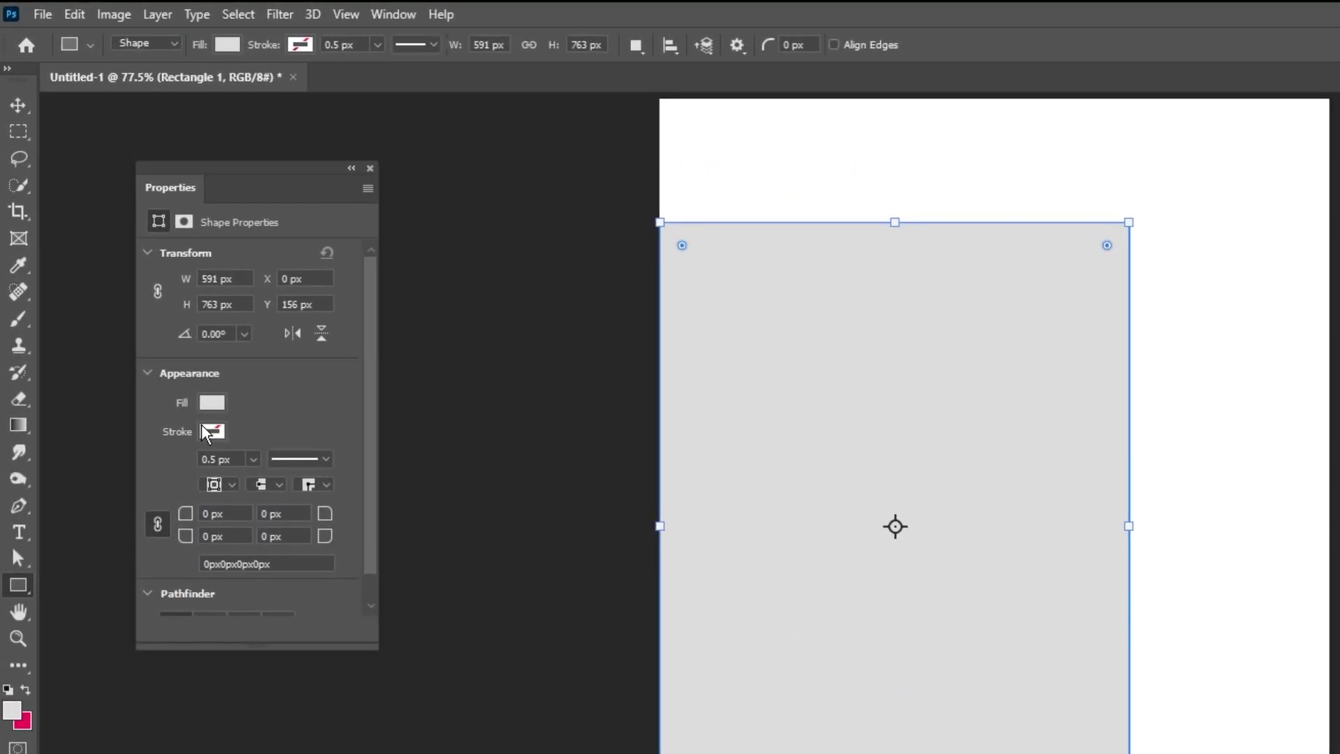
click(207, 433)
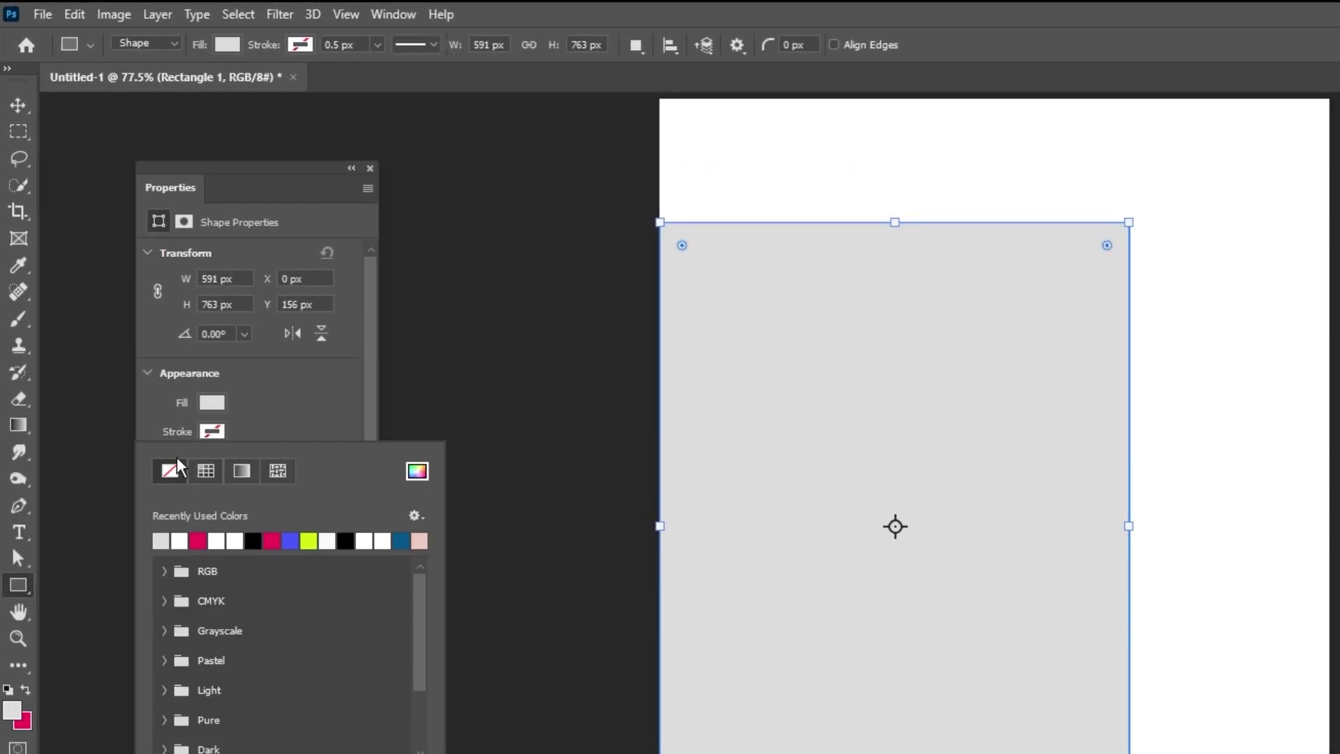
click(246, 423)
click(211, 404)
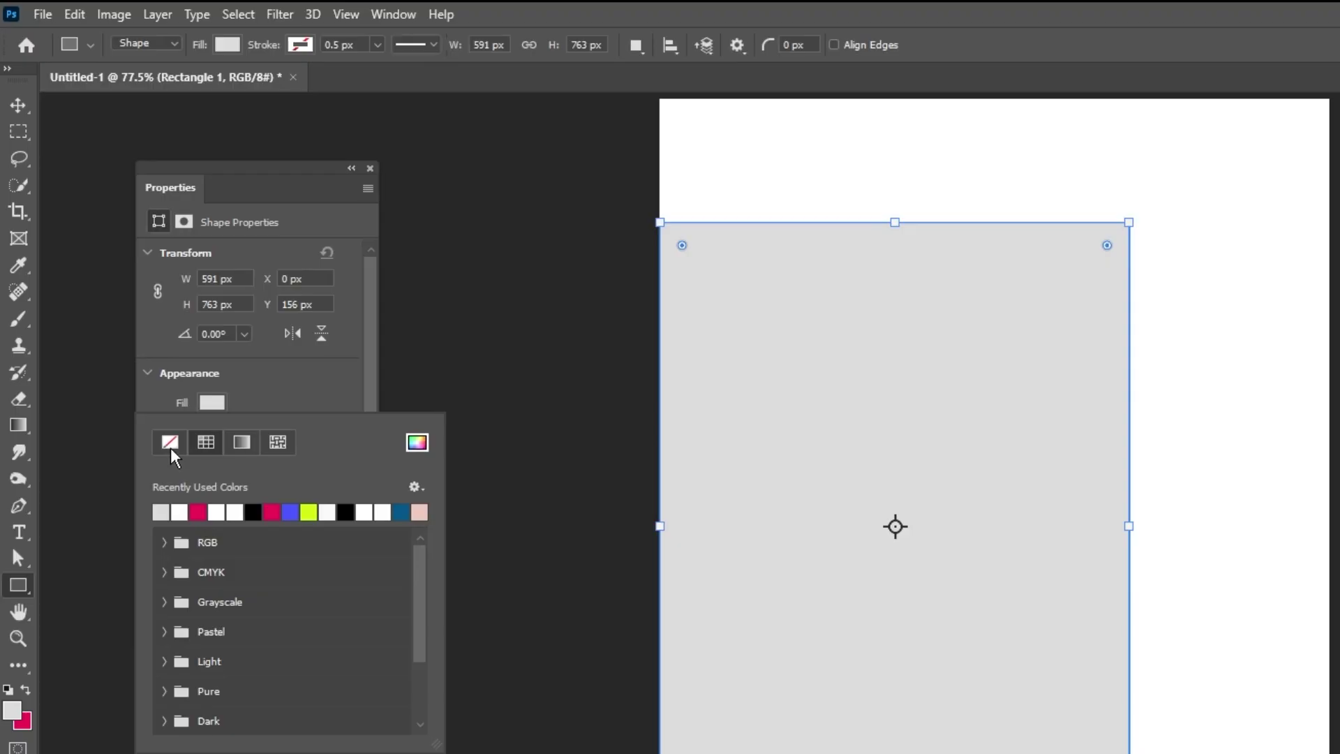
click(307, 403)
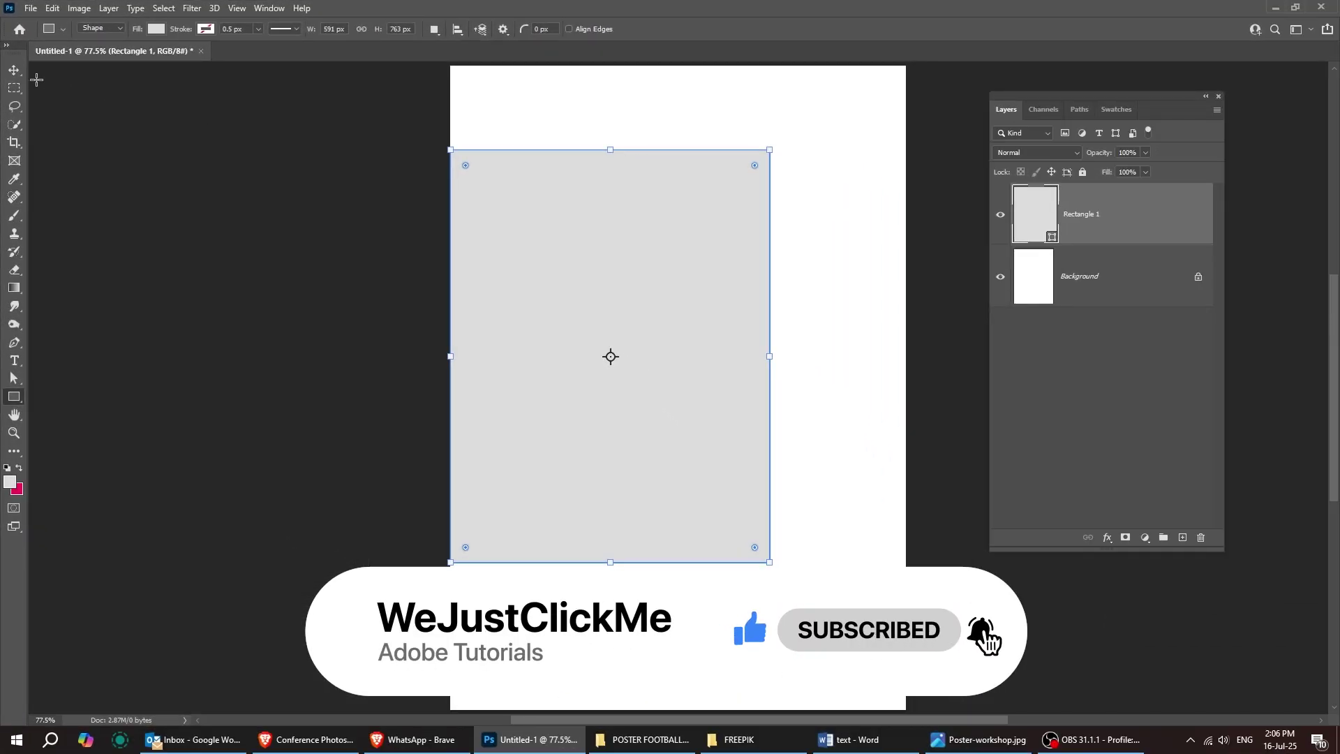
Step: Drag the man photo from the poster photos folder onto the canvas
click(14, 70)
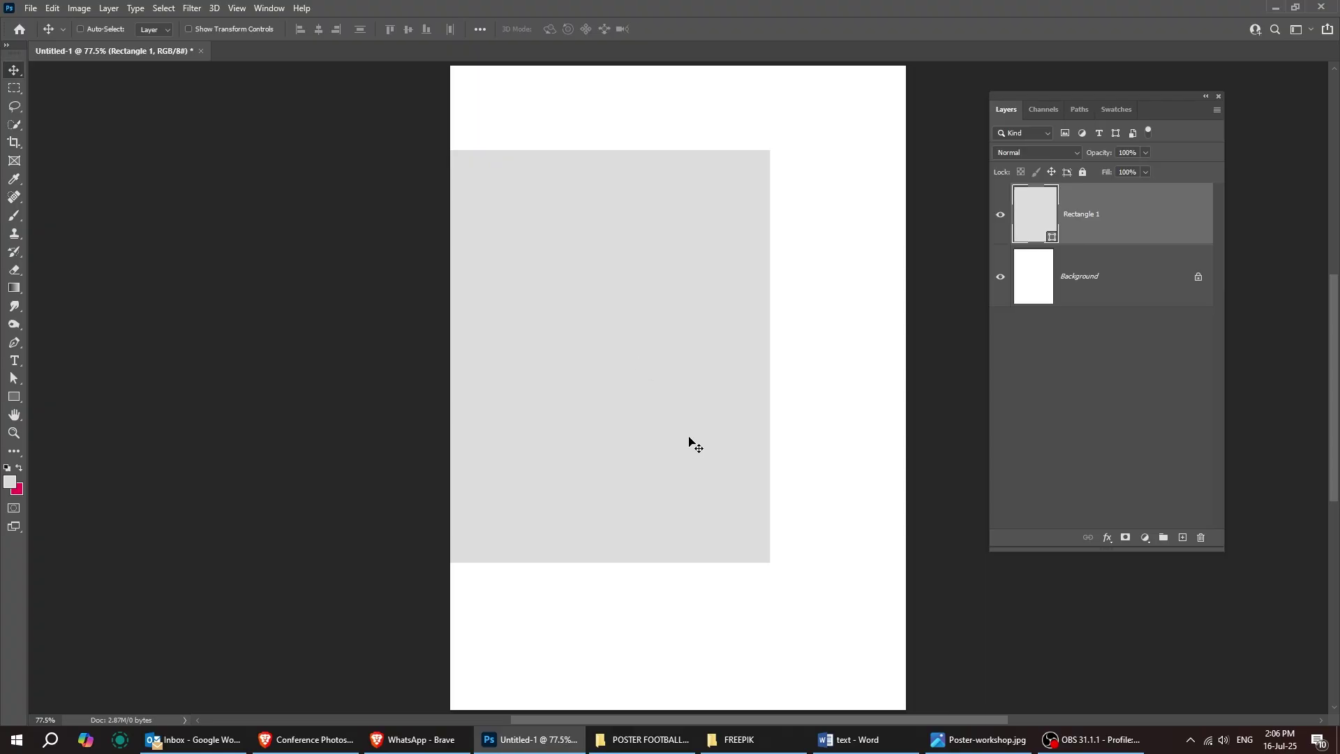
click(763, 741)
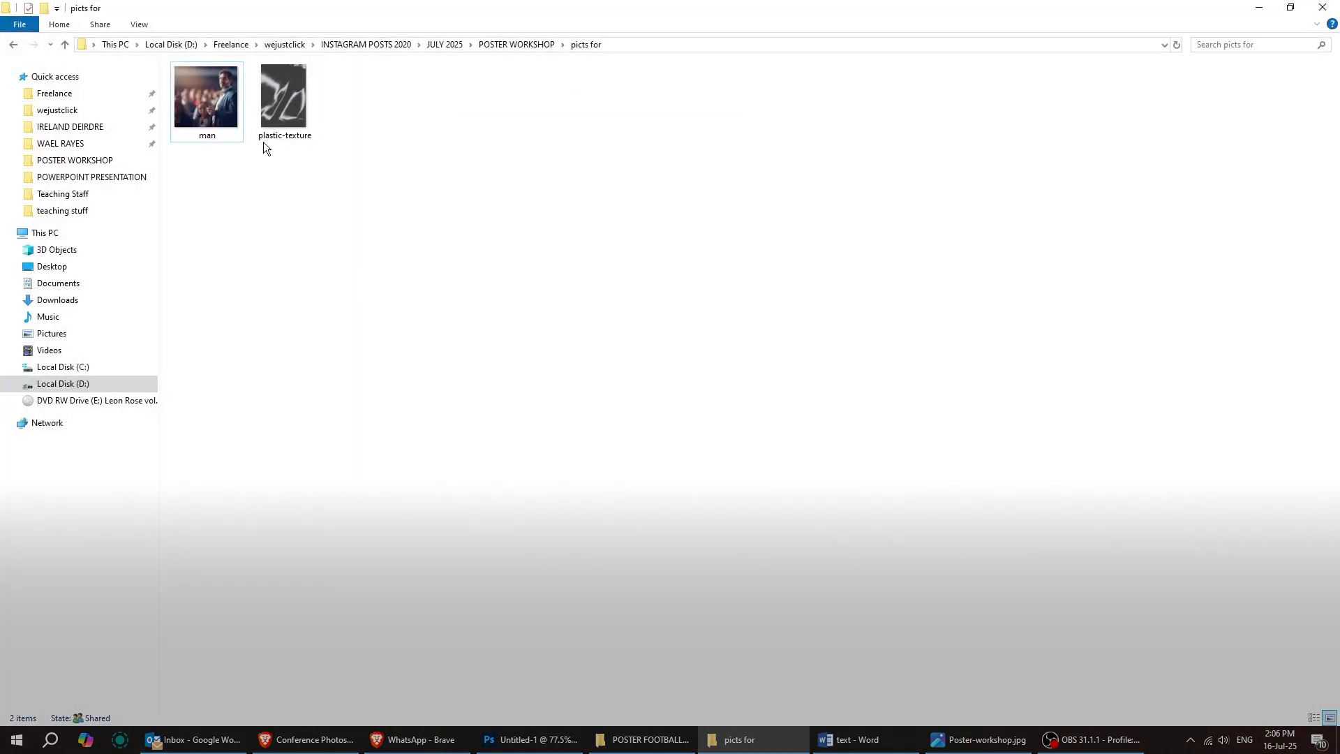
drag(206, 98, 559, 517)
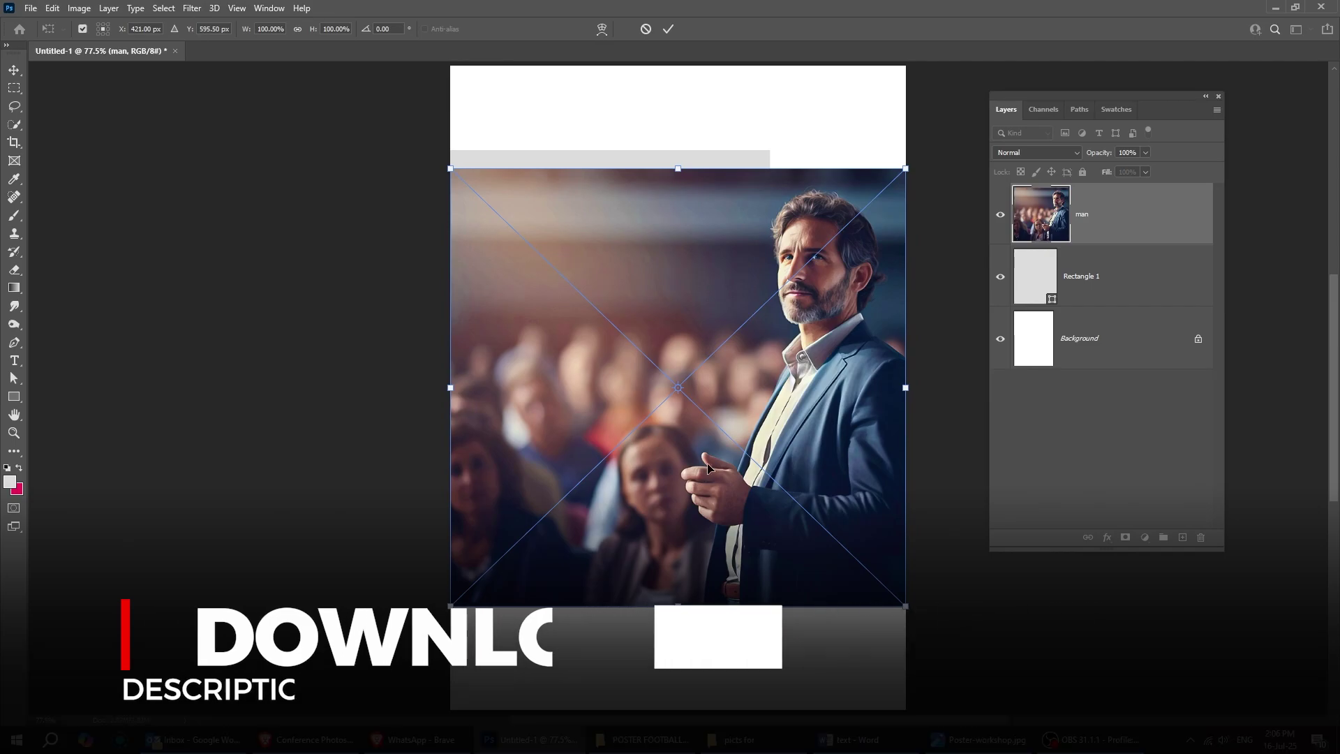
Step: Confirm the man photo, shift it over the grey rectangle, and clip it to the rectangle
key(Return)
drag(719, 461, 677, 425)
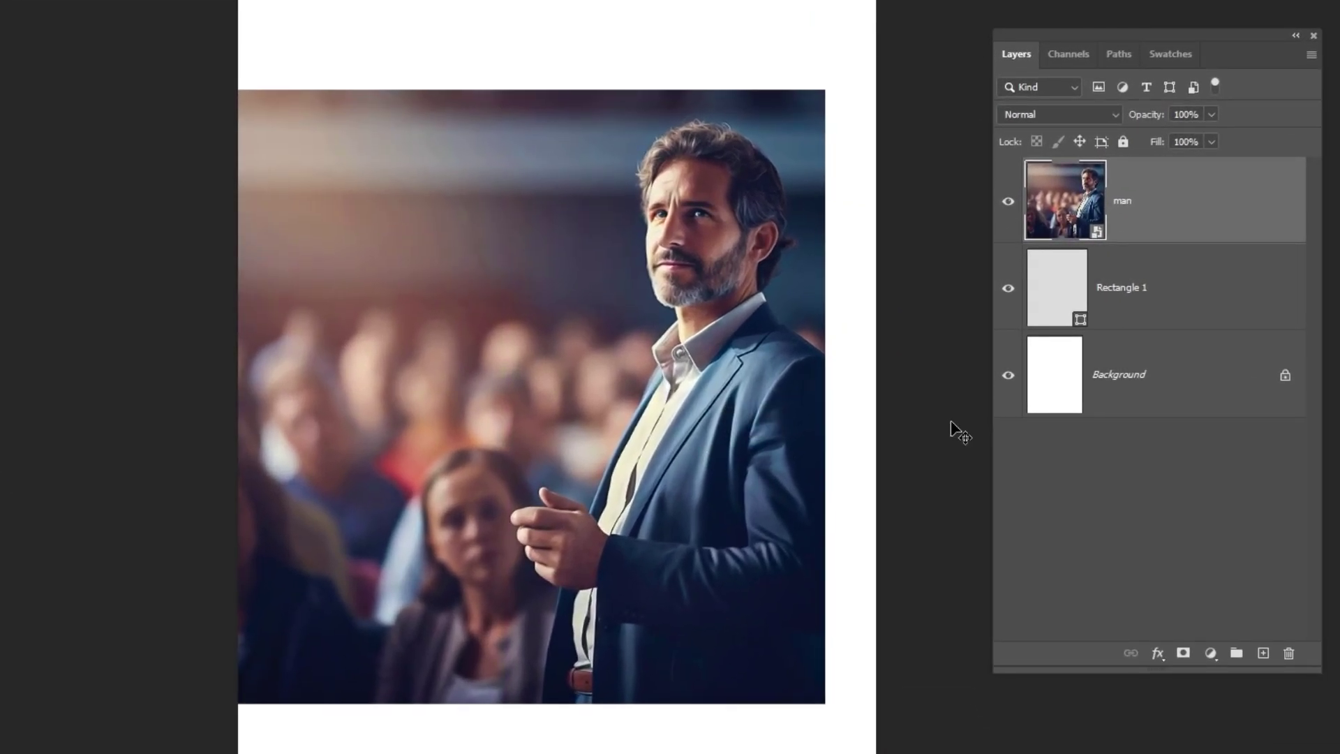
right_click(1135, 220)
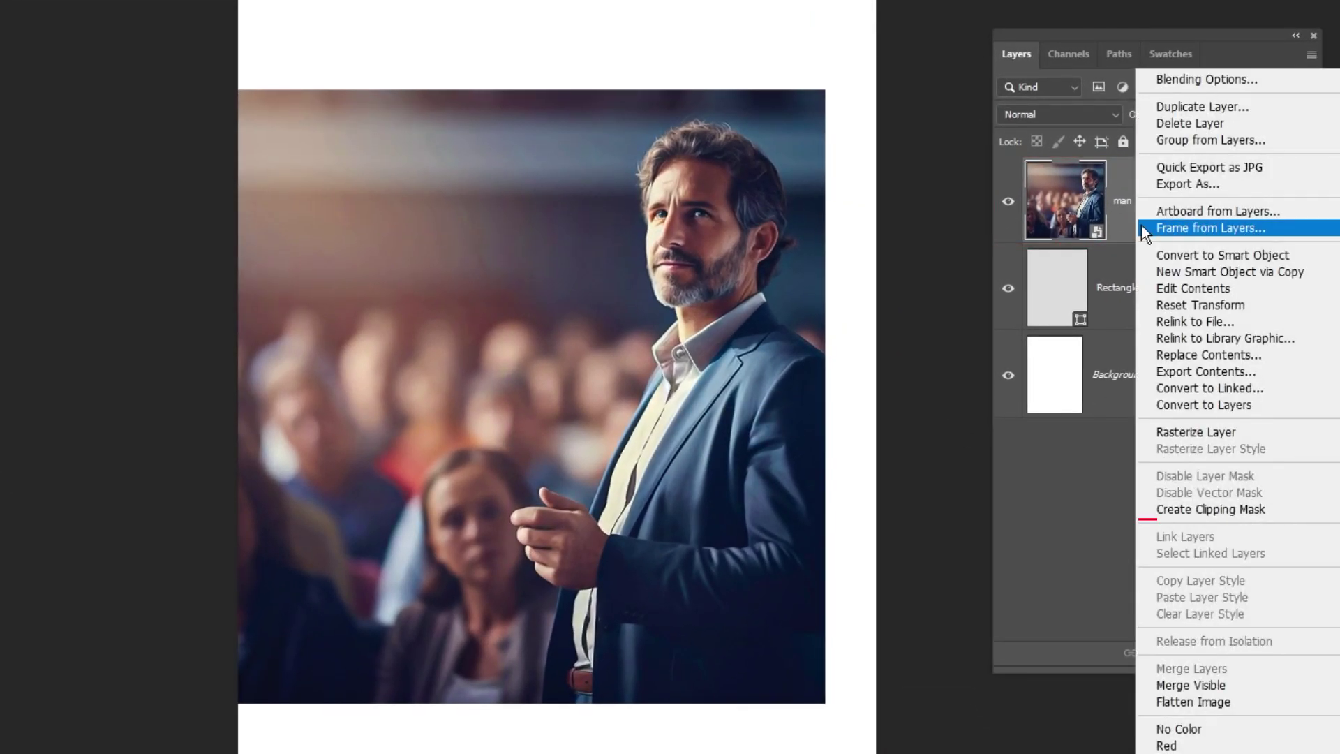
click(1255, 517)
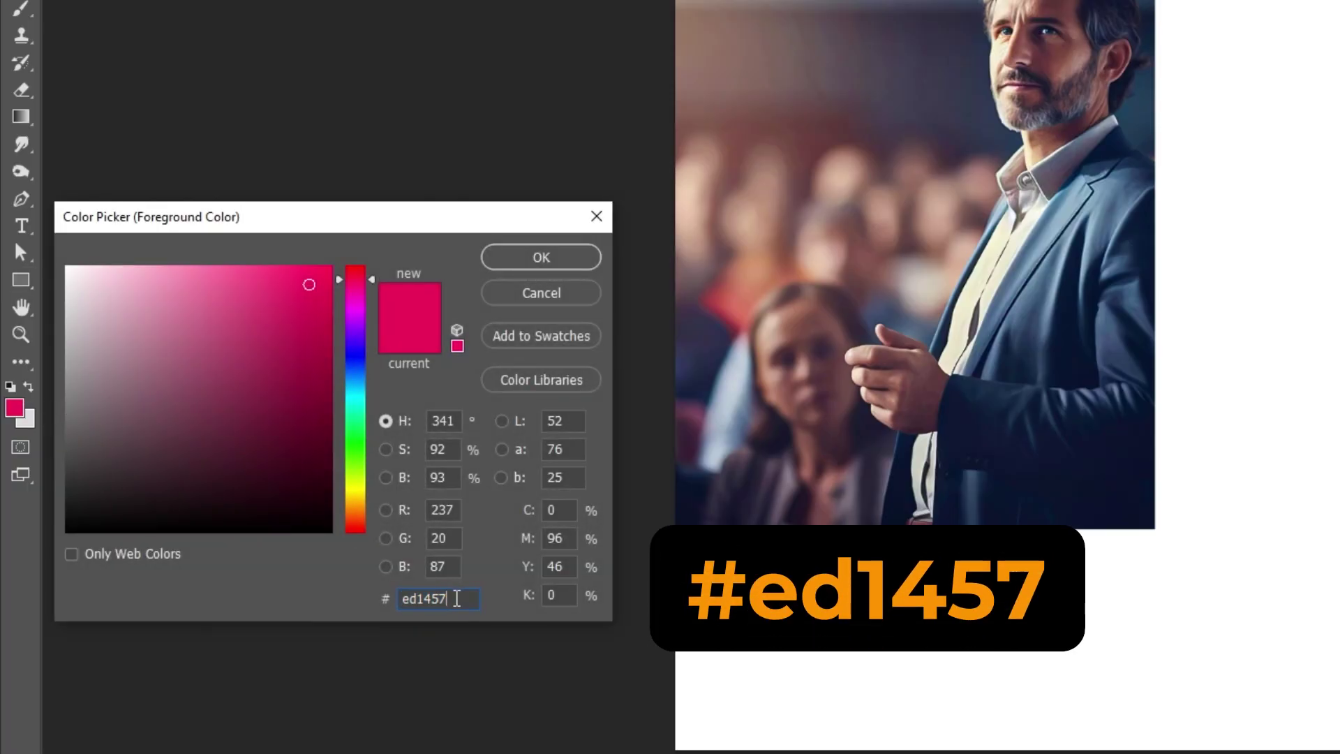
Step: Draw a 531 x 58 px #ed1457 pink bar along the photo's bottom edge
click(542, 257)
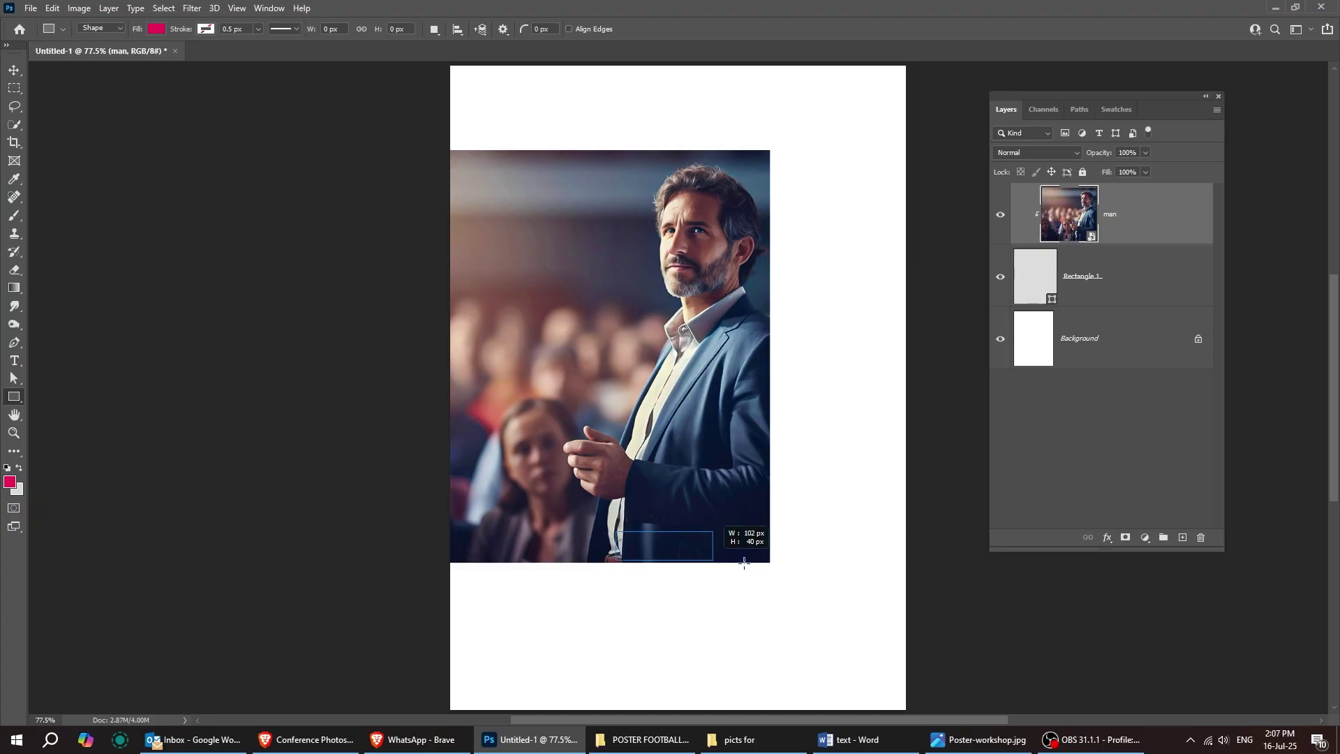
drag(913, 562, 913, 562)
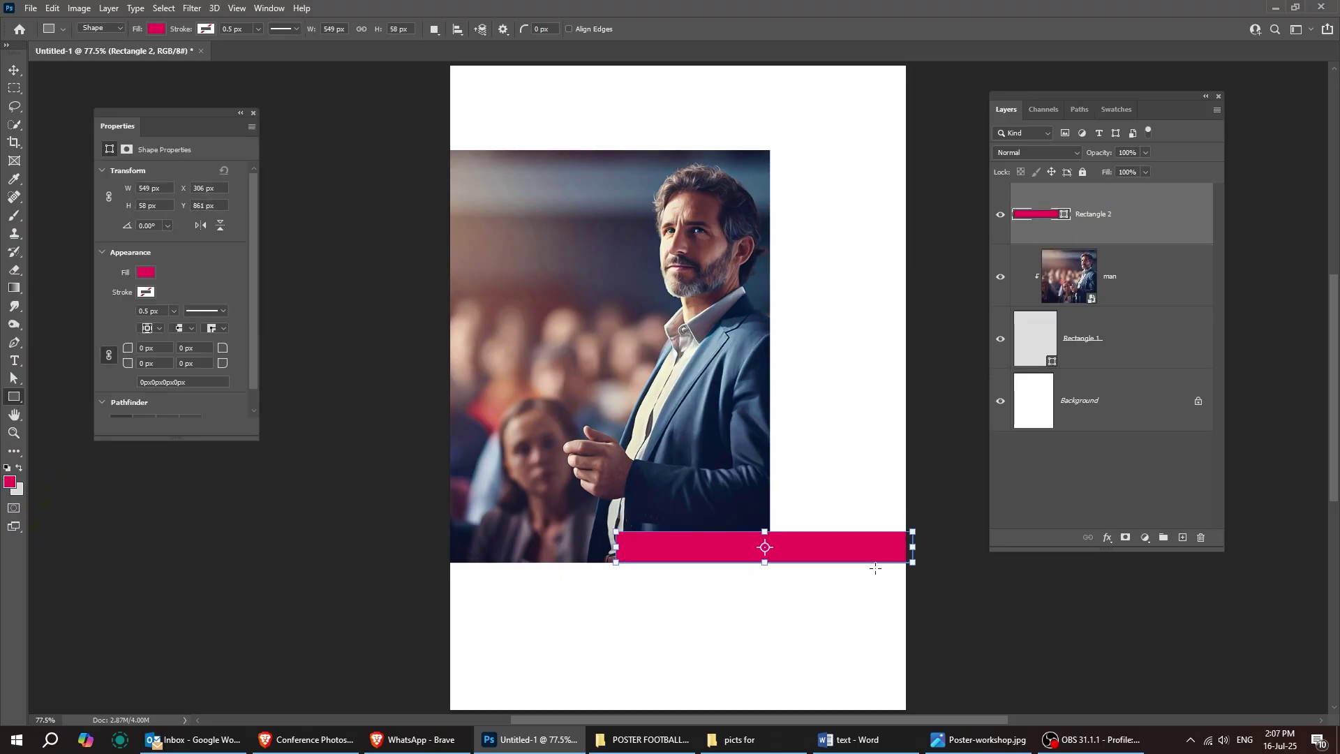
click(14, 72)
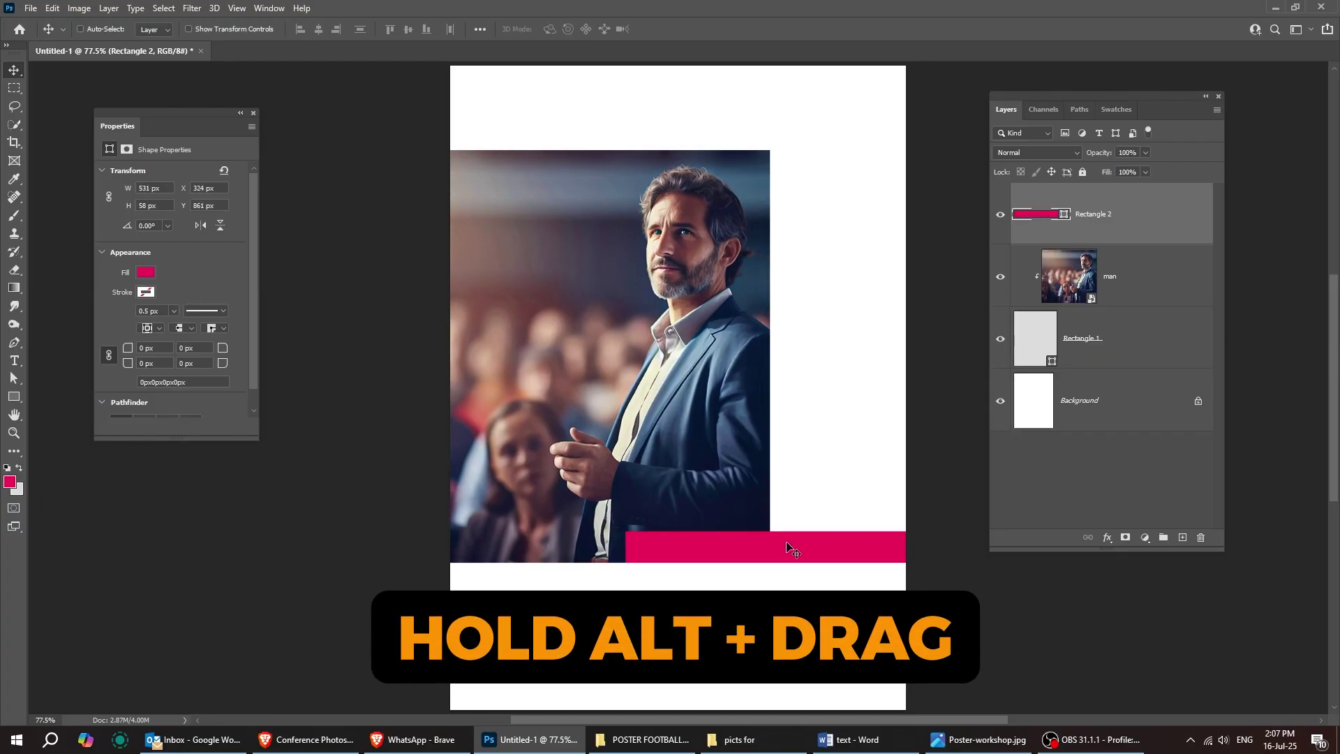
Step: Duplicate the pink bar to the page's top-left corner and narrow it to 117 px wide
drag(802, 555, 594, 79)
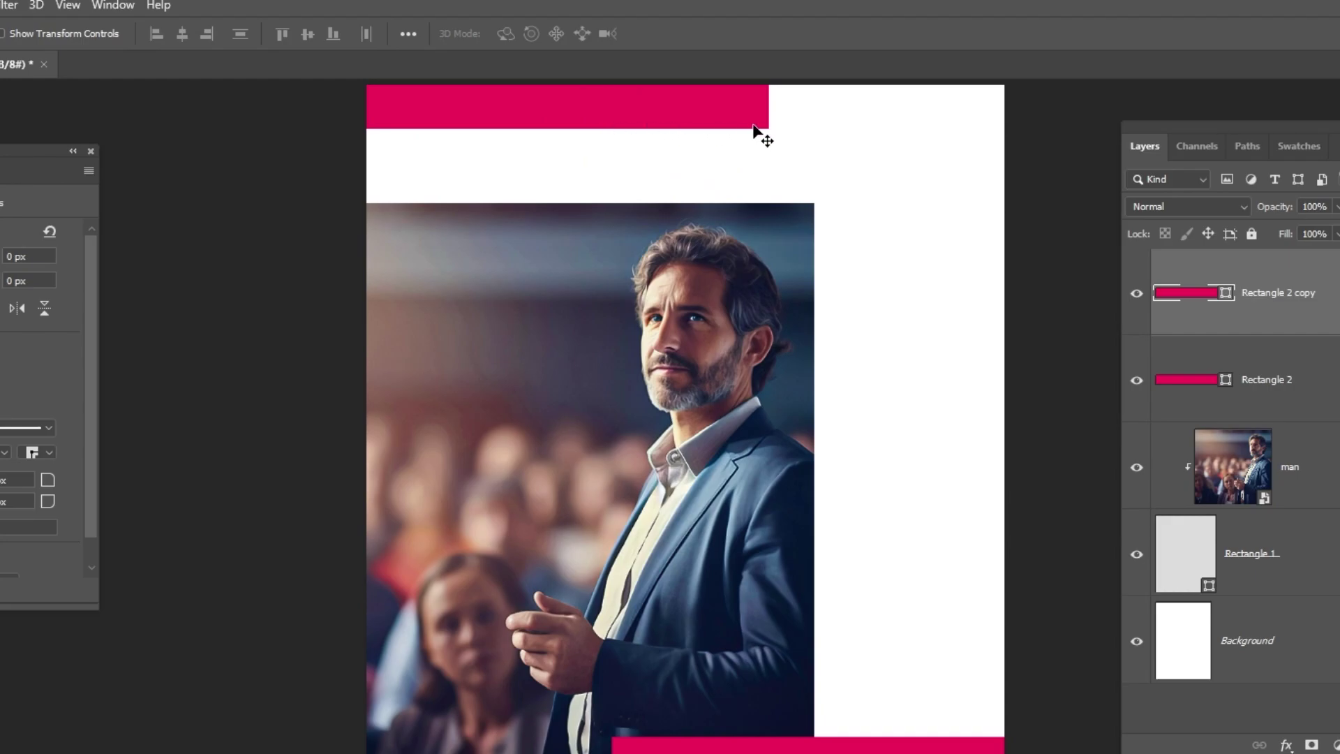
key(ctrl+t)
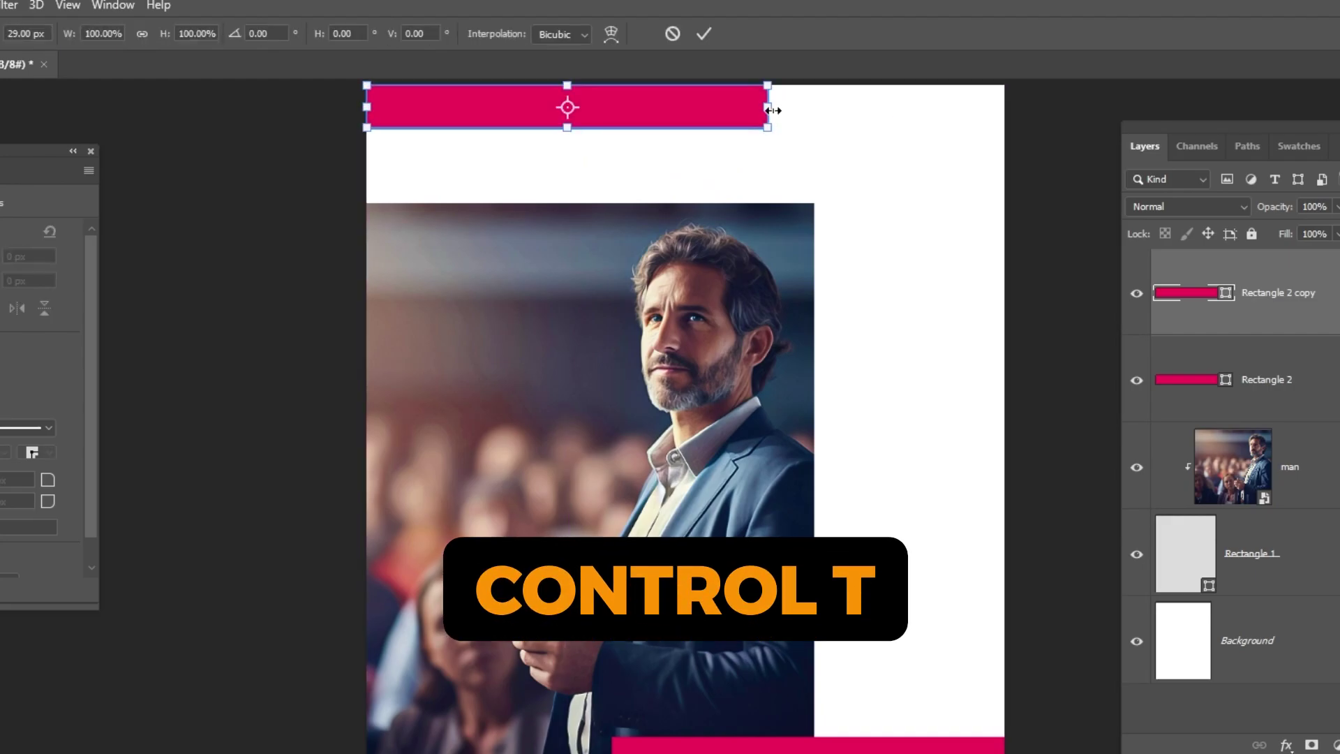
drag(770, 109, 458, 102)
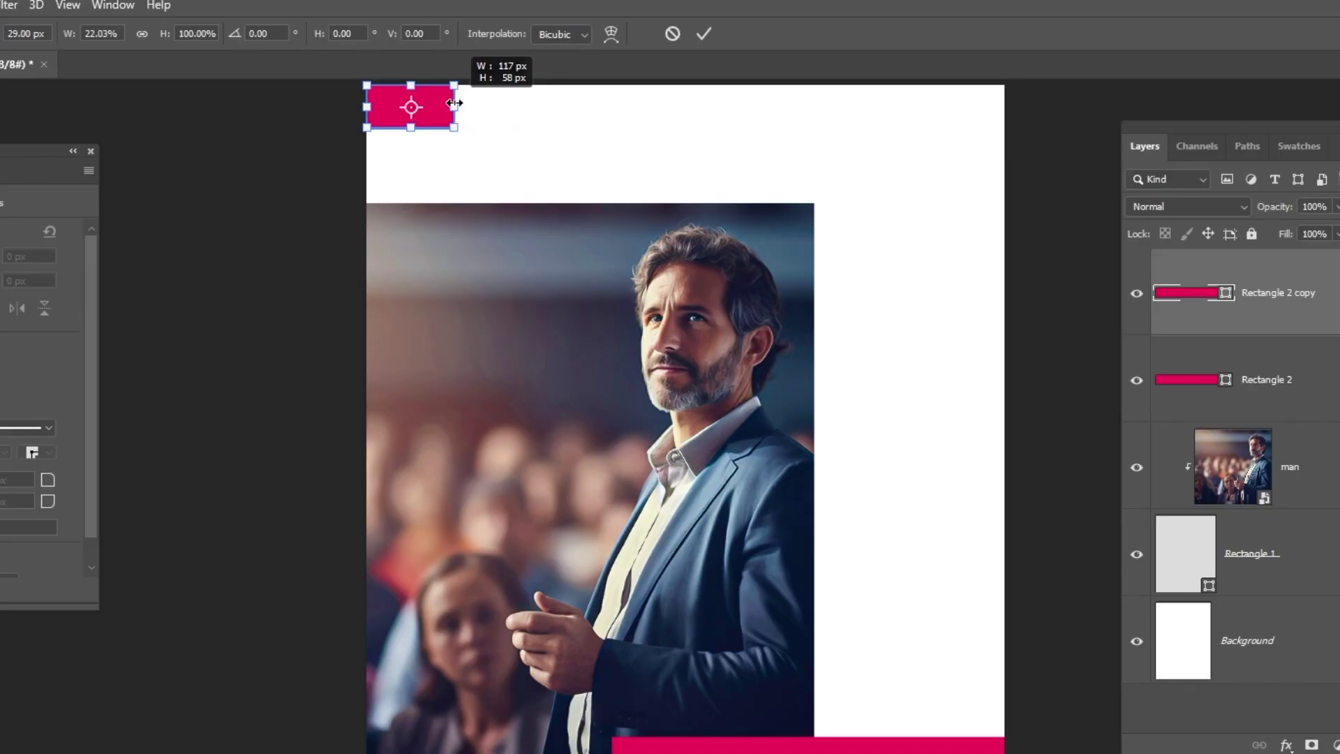
key(Return)
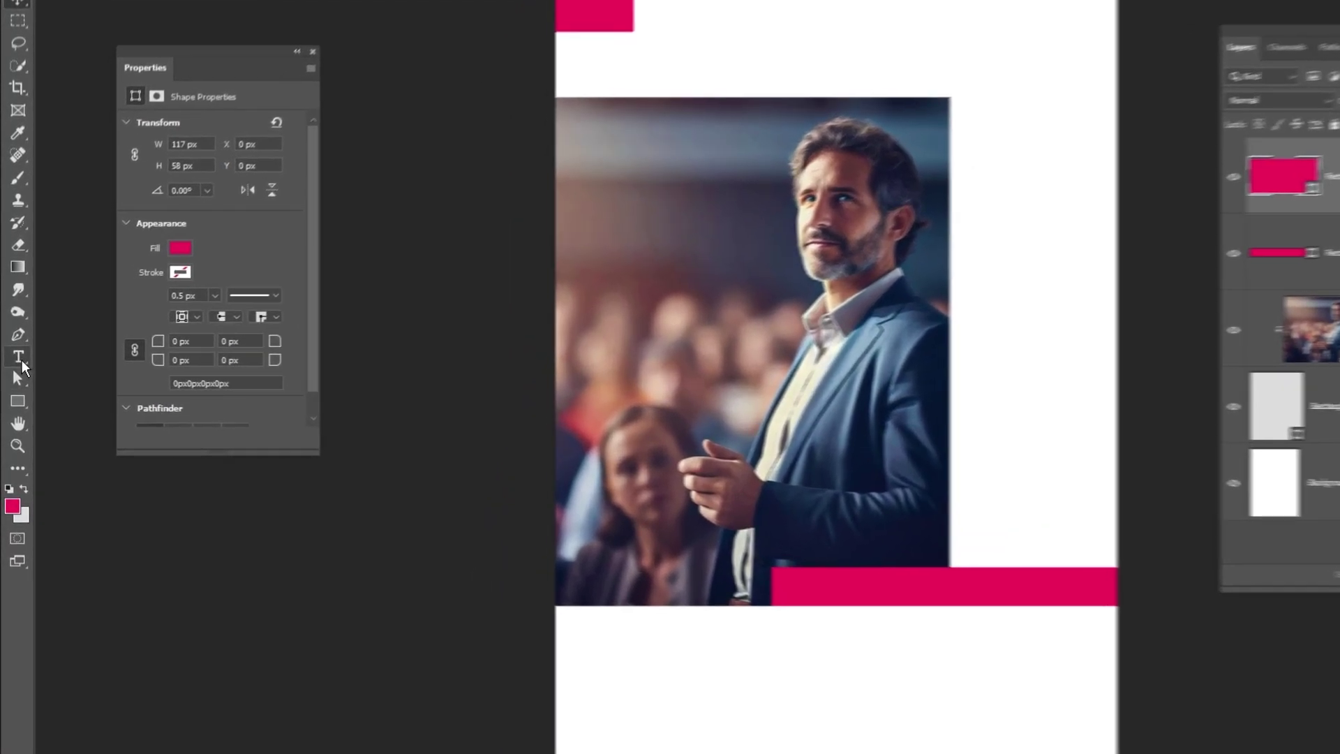
Step: Type 'GET READY TO BUILD' in white Montserrat Bold 80 pt over the photo
click(14, 360)
click(682, 410)
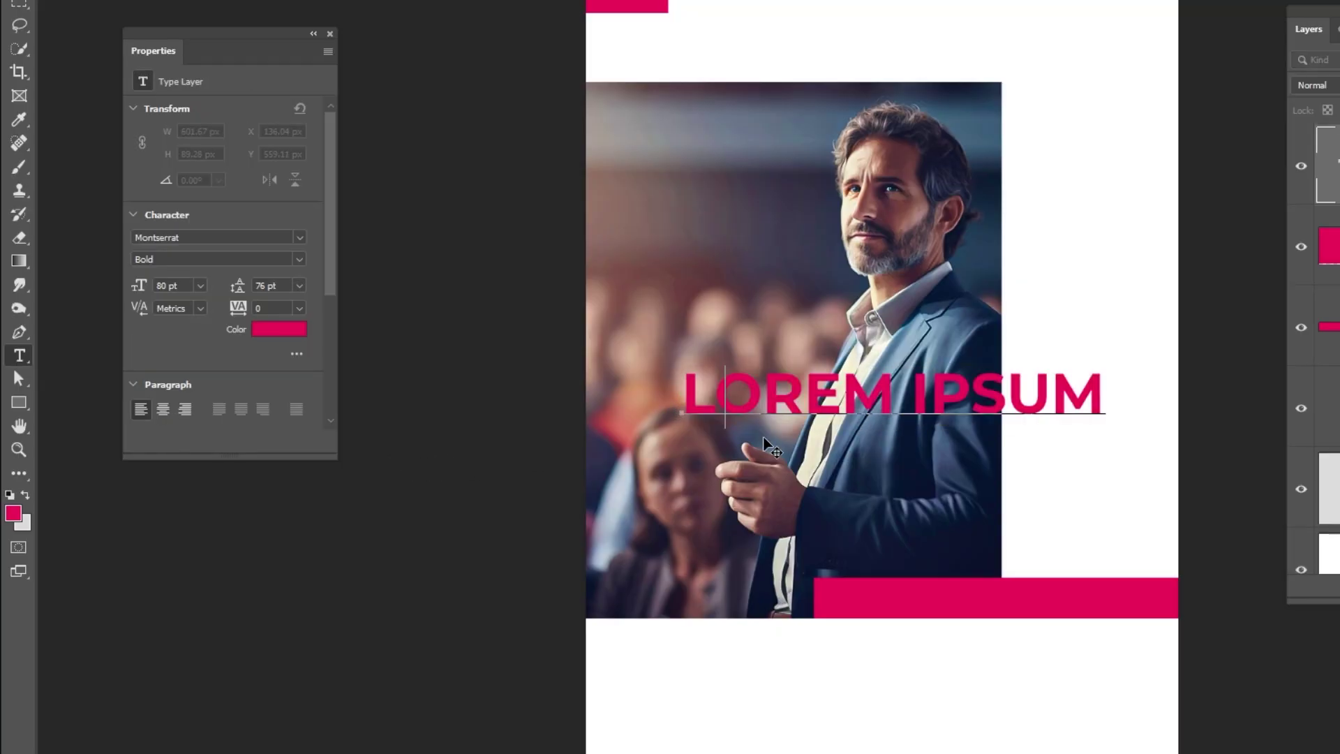
text(GET)
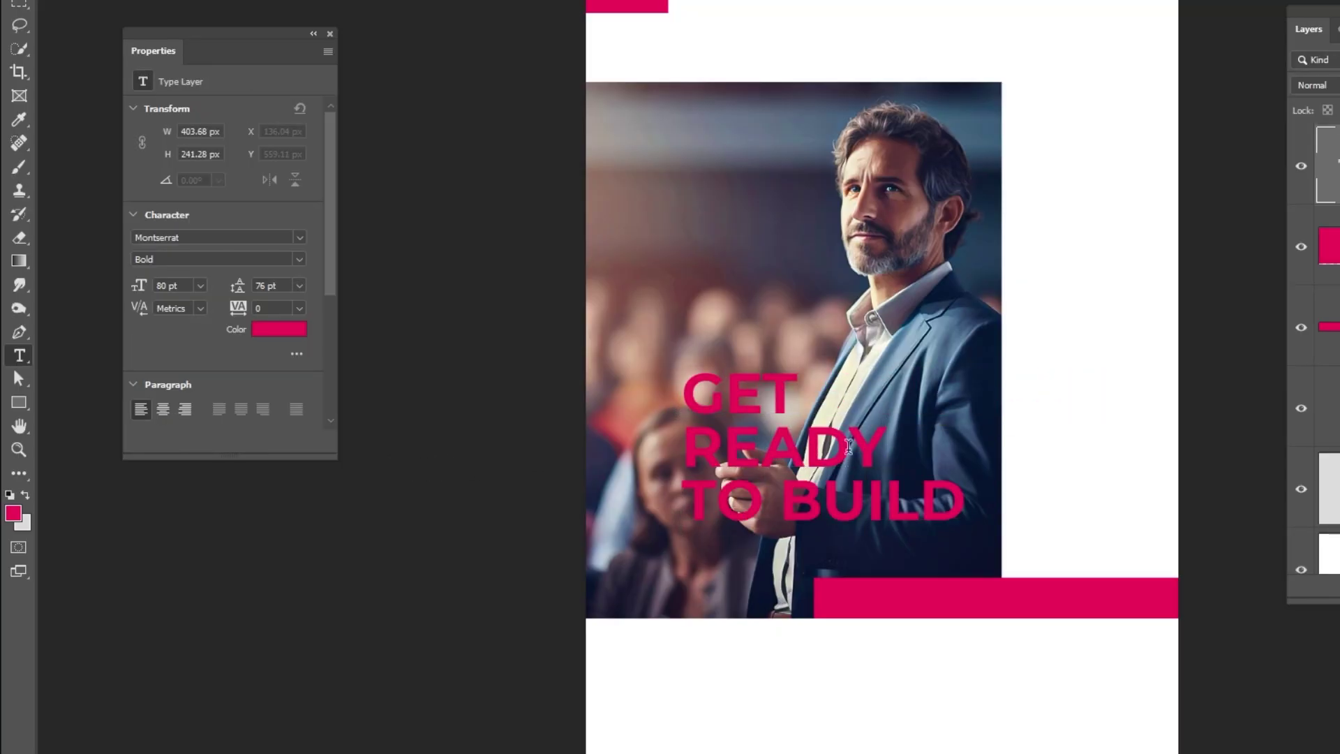
key(ctrl+Return)
click(293, 329)
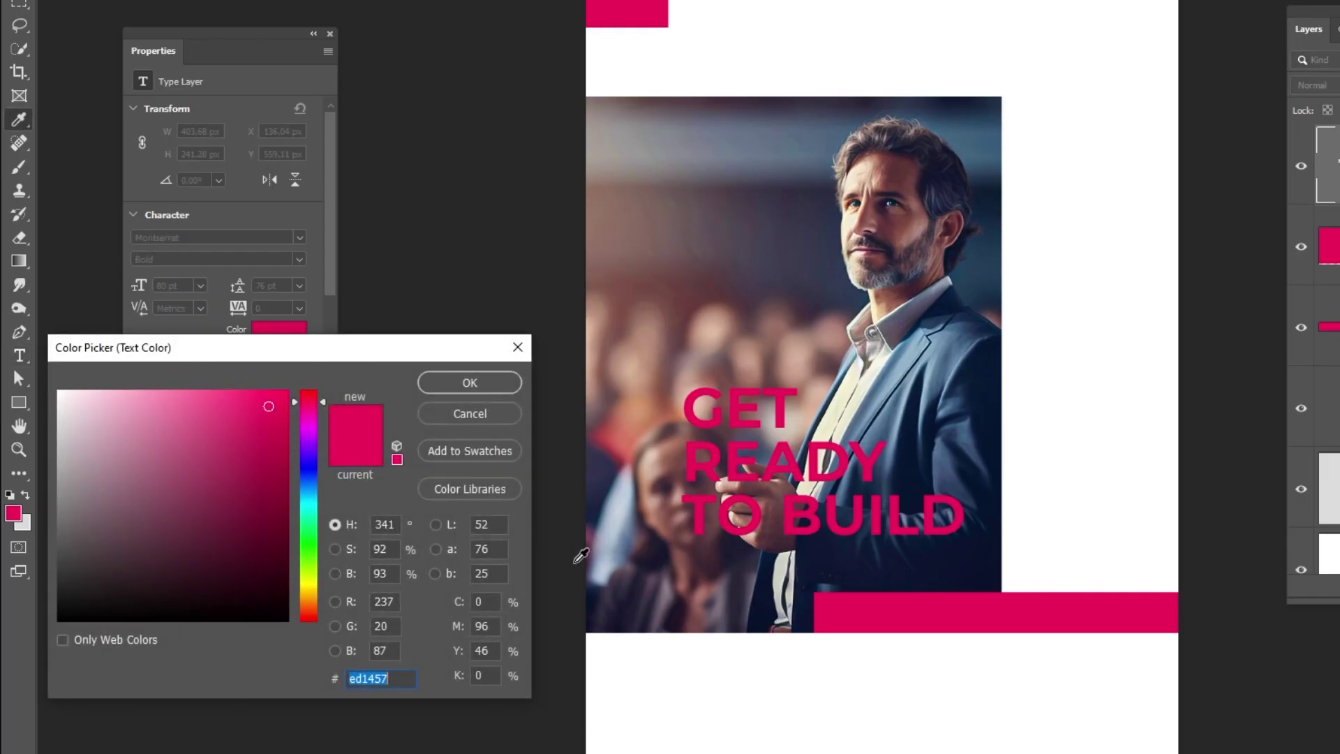
click(672, 673)
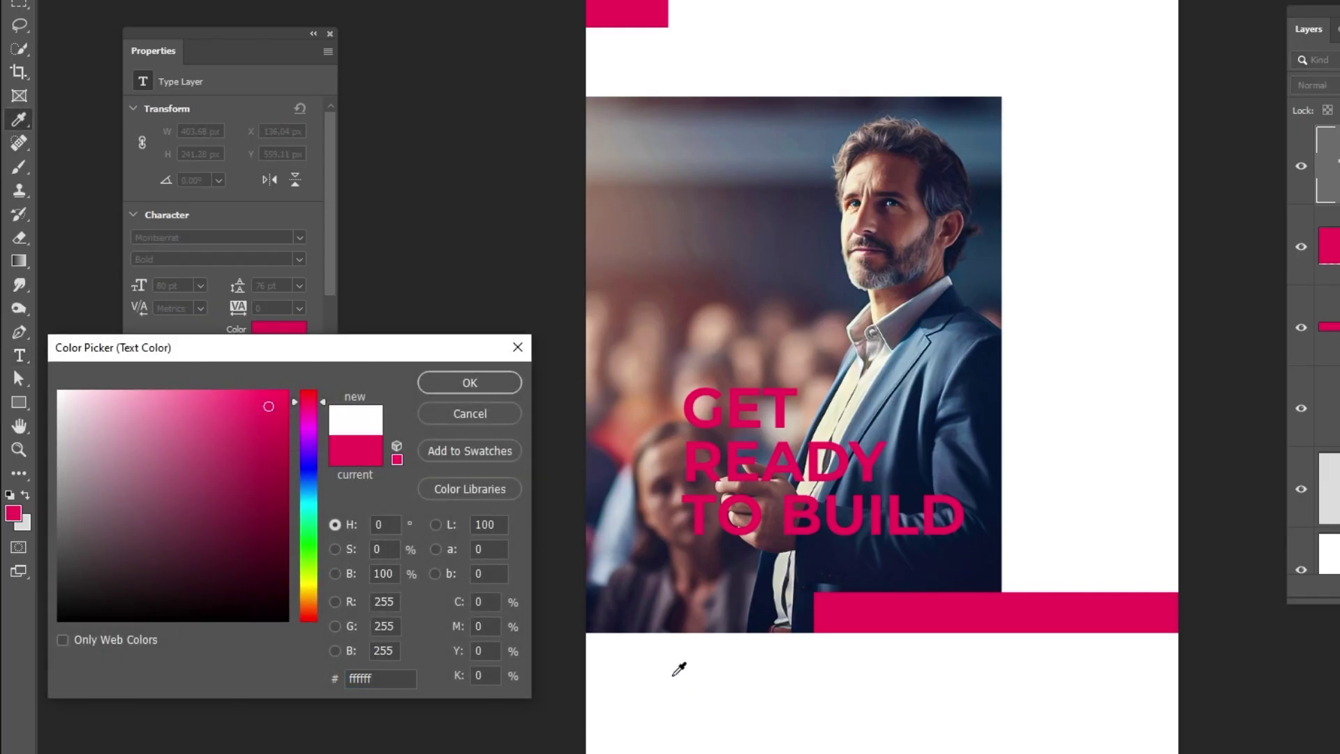
click(452, 379)
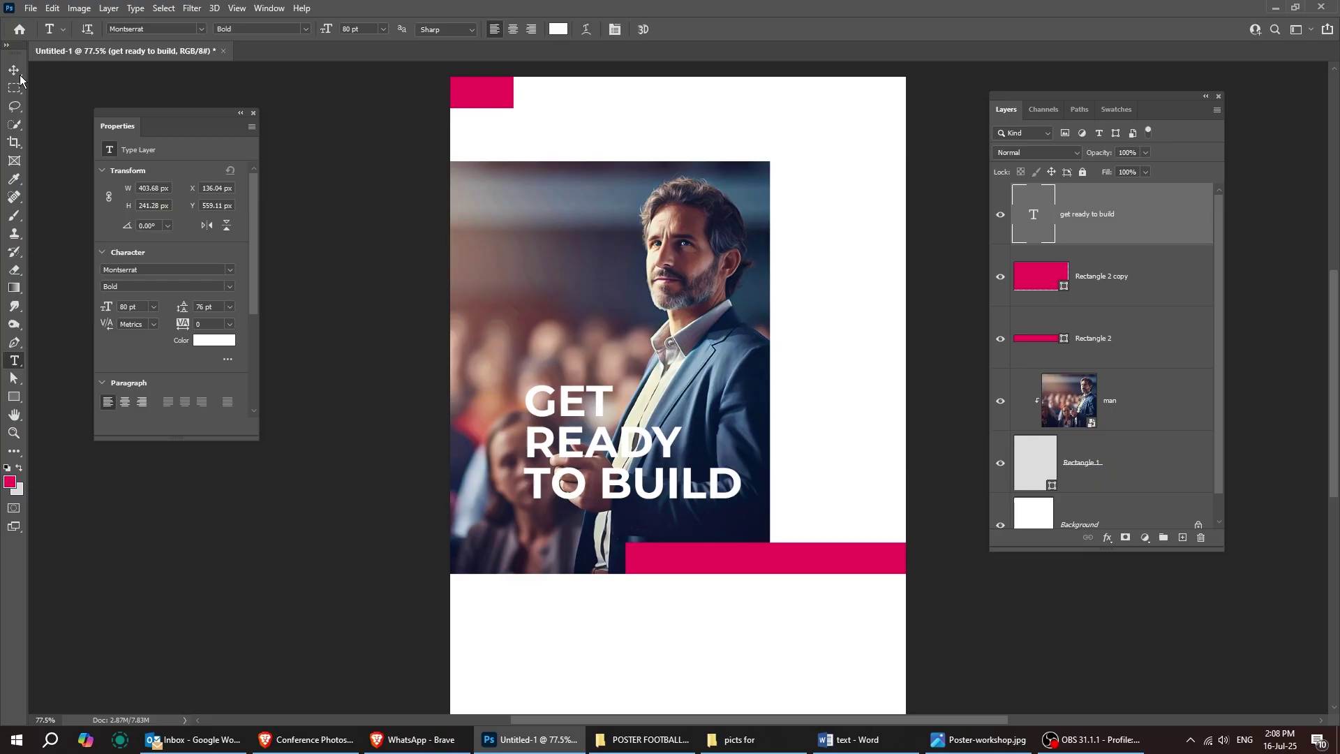
click(14, 70)
Step: Rotate the headline -90° onto the photo's left side and show the Character settings
key(ctrl+t)
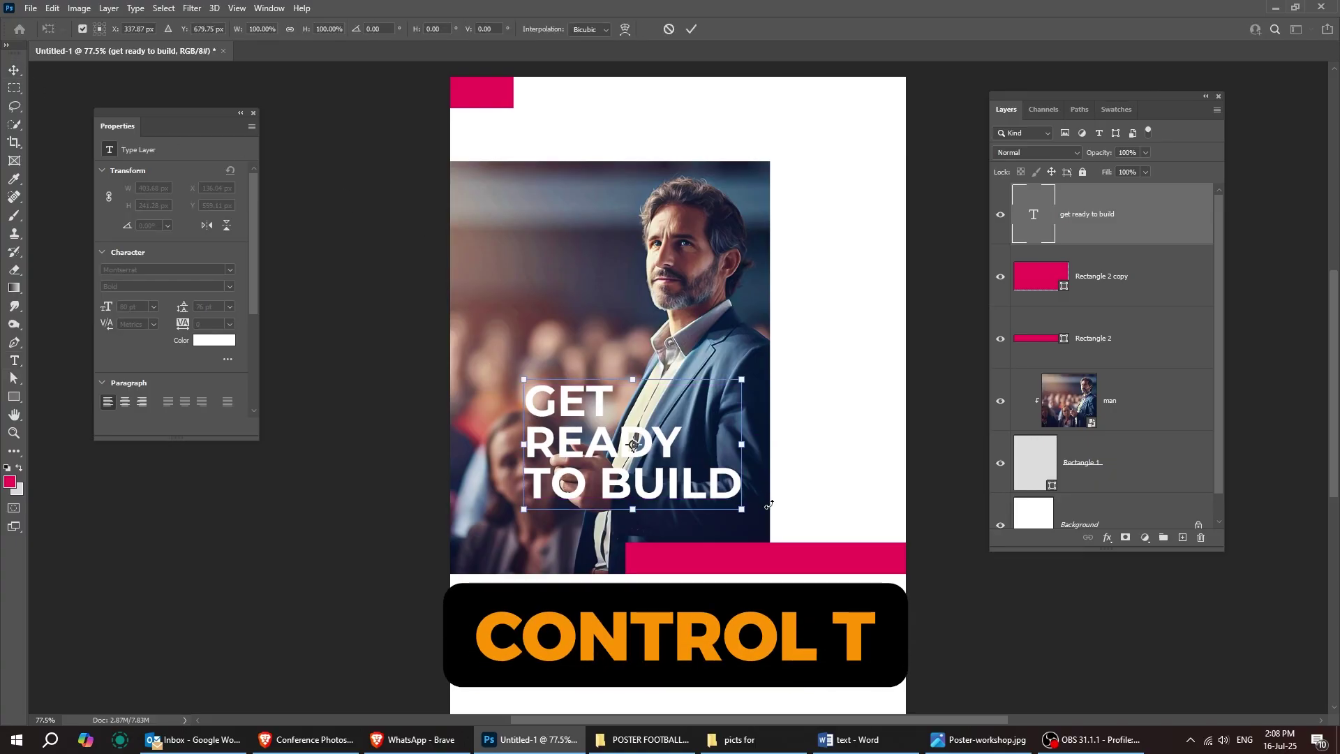
drag(778, 502, 702, 319)
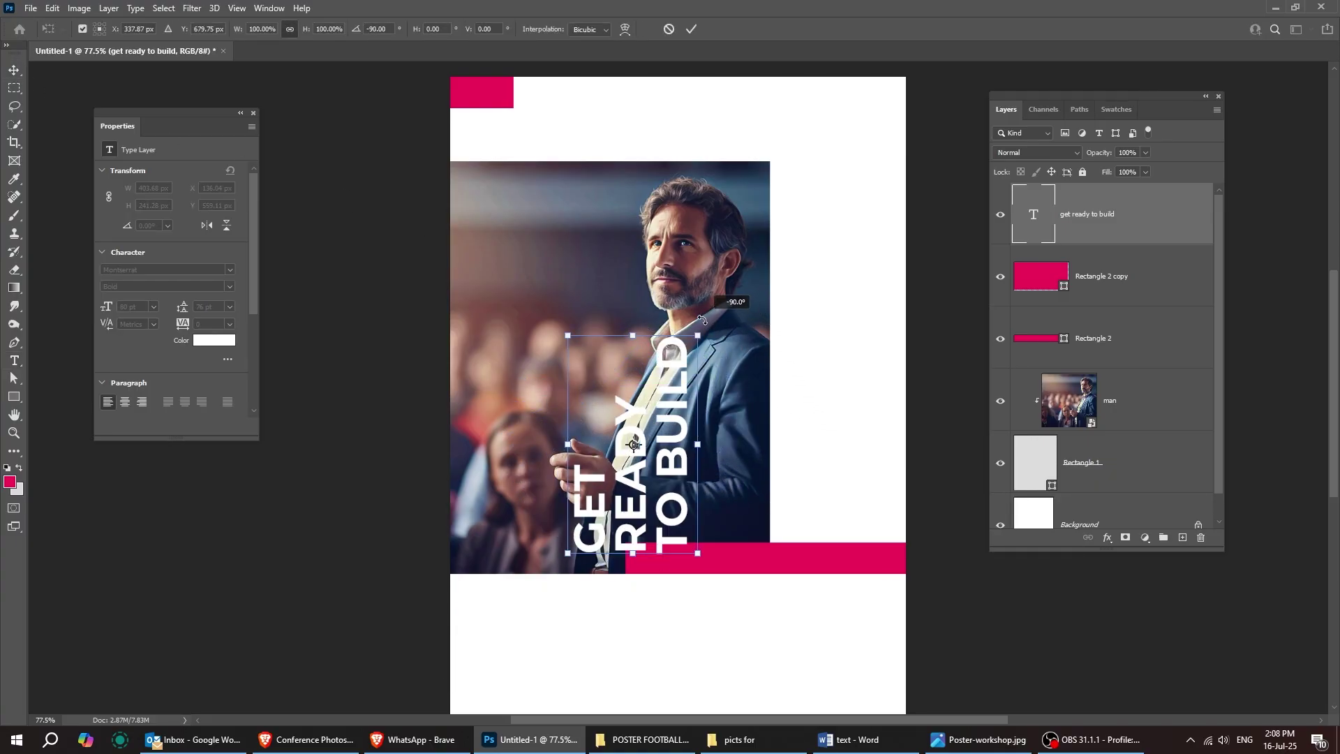
key(Return)
drag(662, 449, 599, 361)
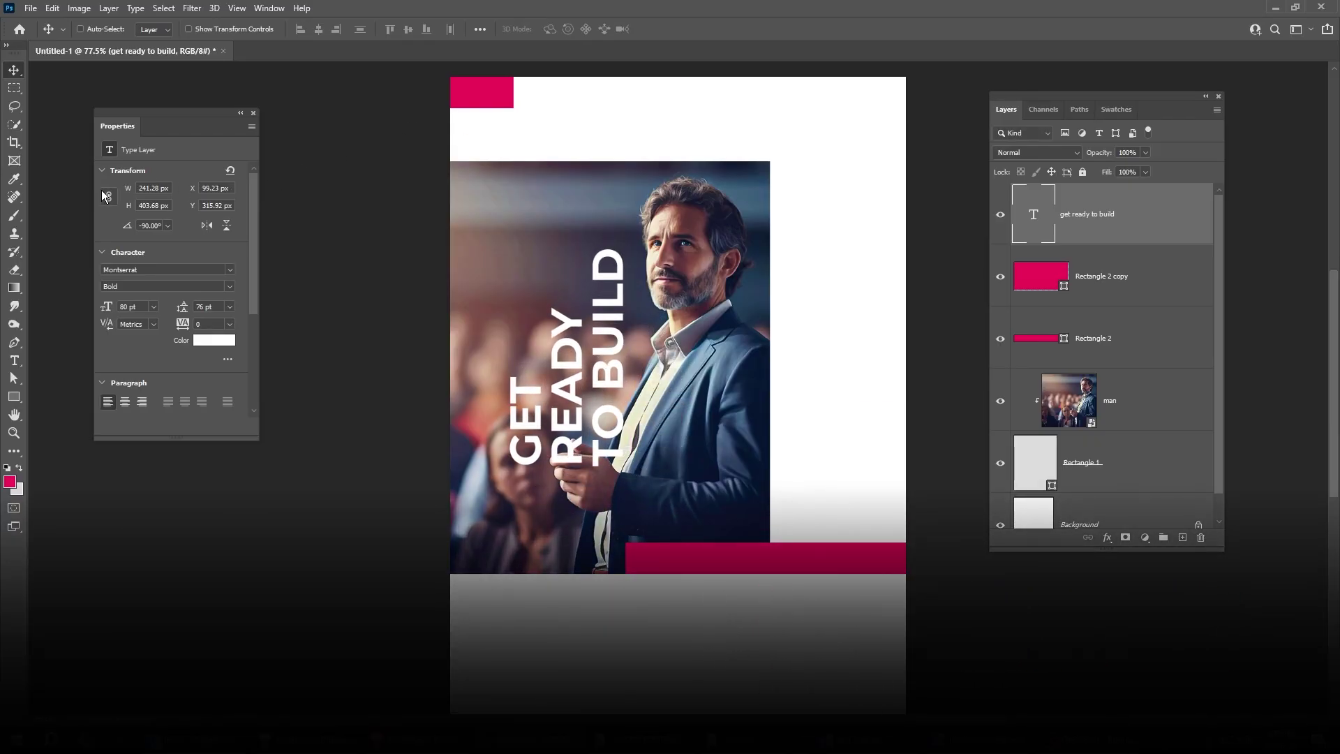
key(t)
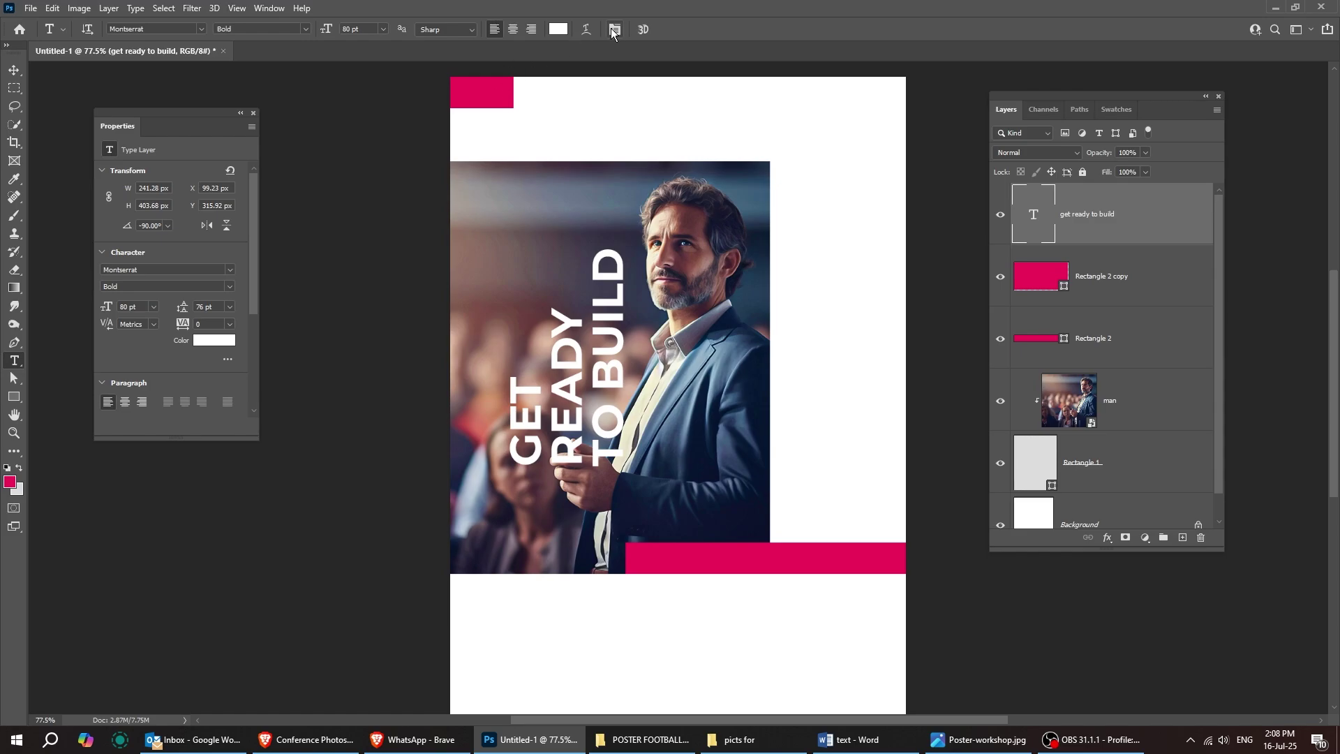
click(611, 30)
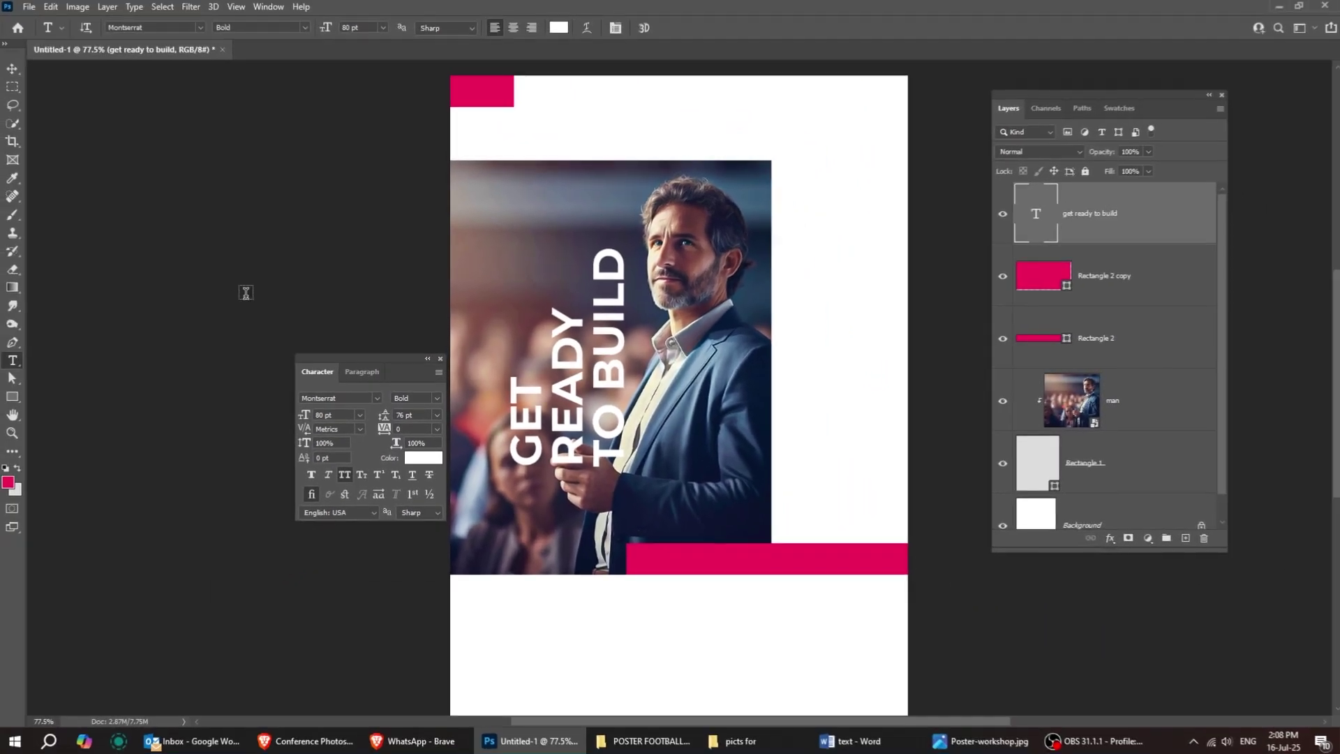
Step: Nudge the vertical headline up and left, and move the Character panel aside
key(v)
drag(601, 399, 586, 377)
drag(395, 359, 308, 311)
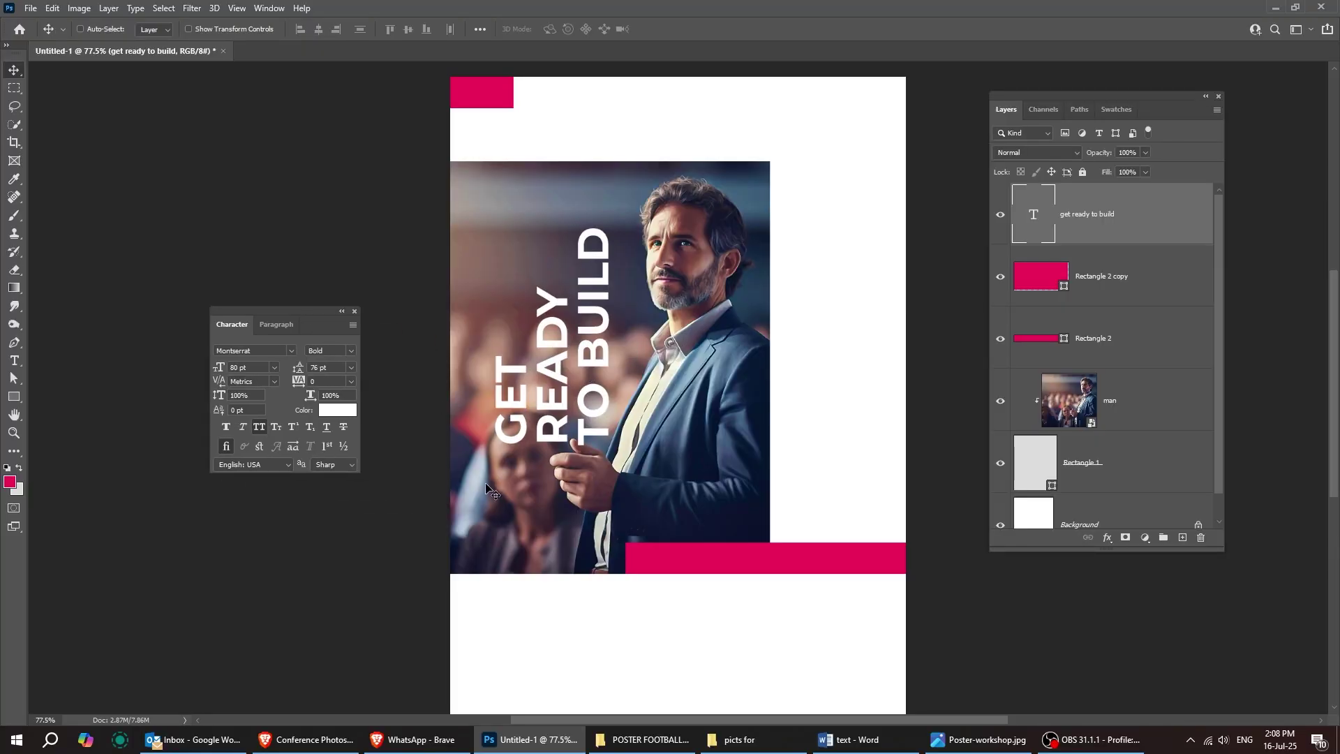
scroll(493, 490, up, 3)
Step: Add the two-day conference paragraph below the headline at 20 pt, 22 pt leading, All Caps off
click(18, 361)
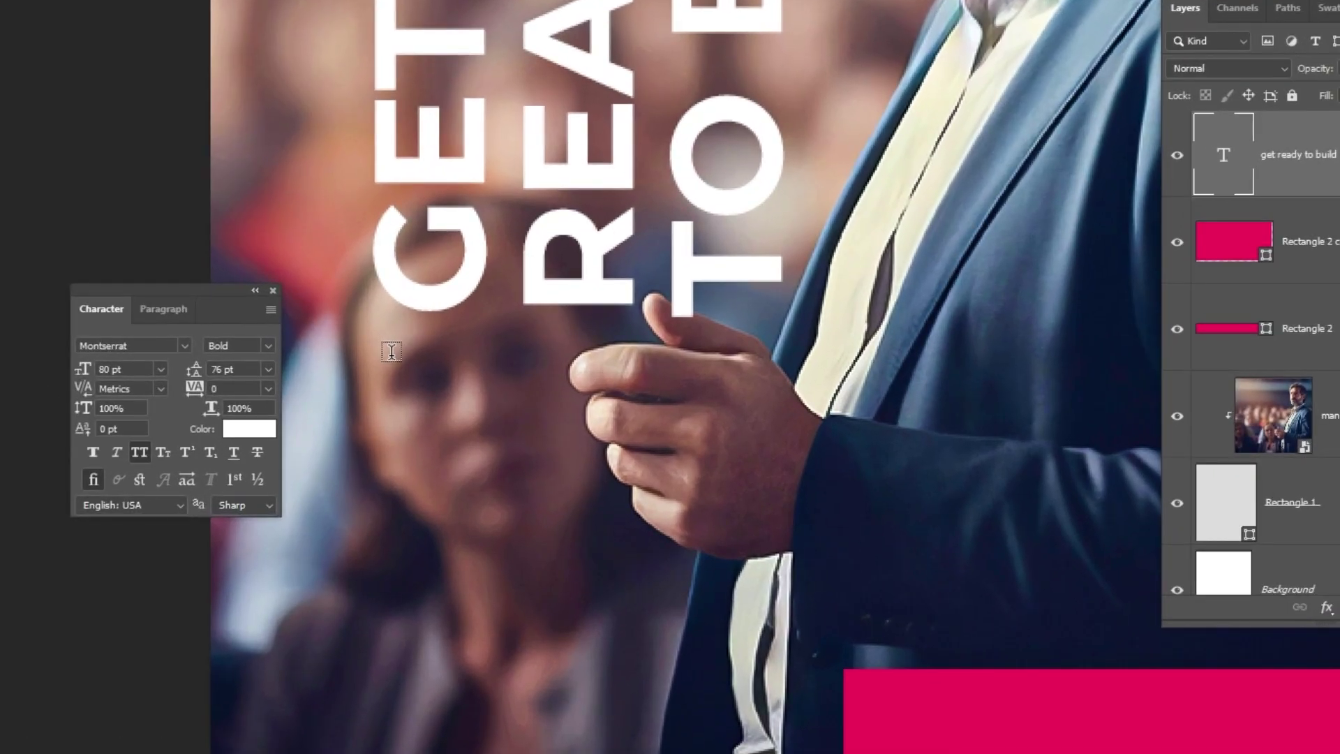
drag(392, 351, 843, 620)
text(a two)
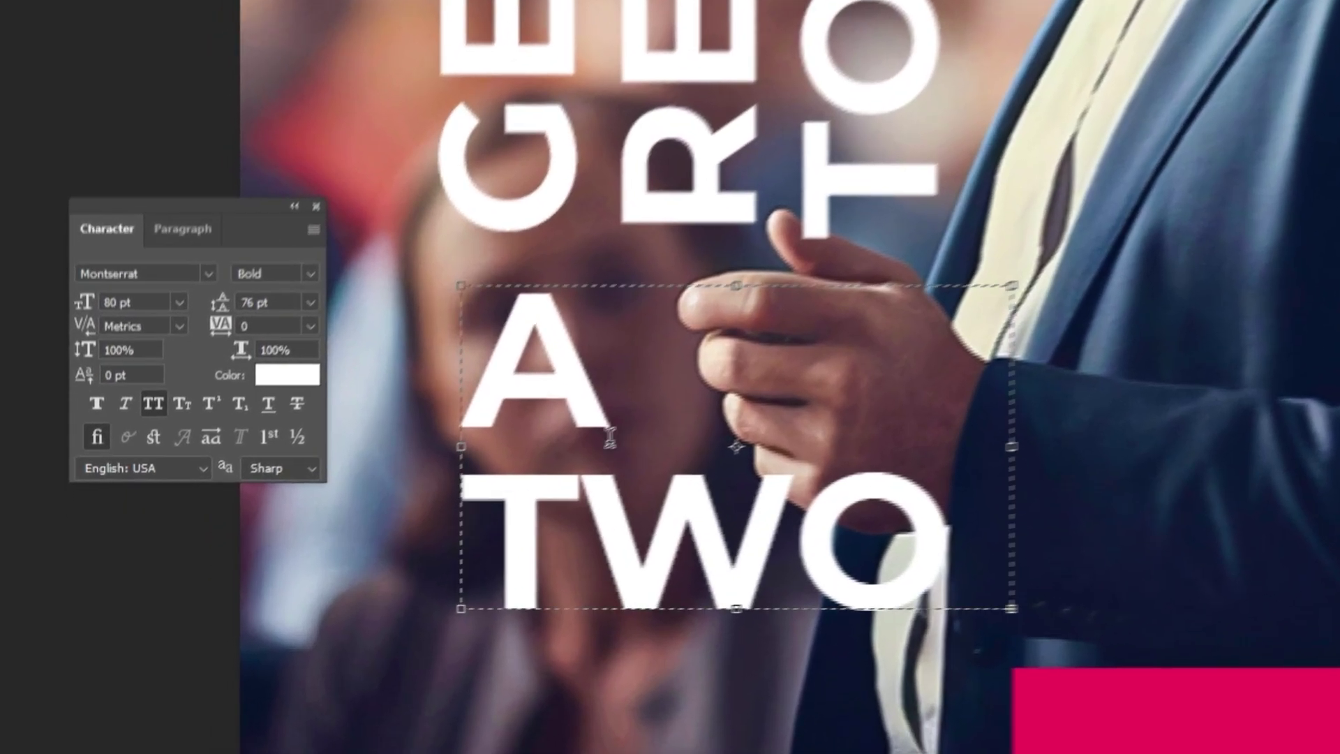
key(ctrl+Return)
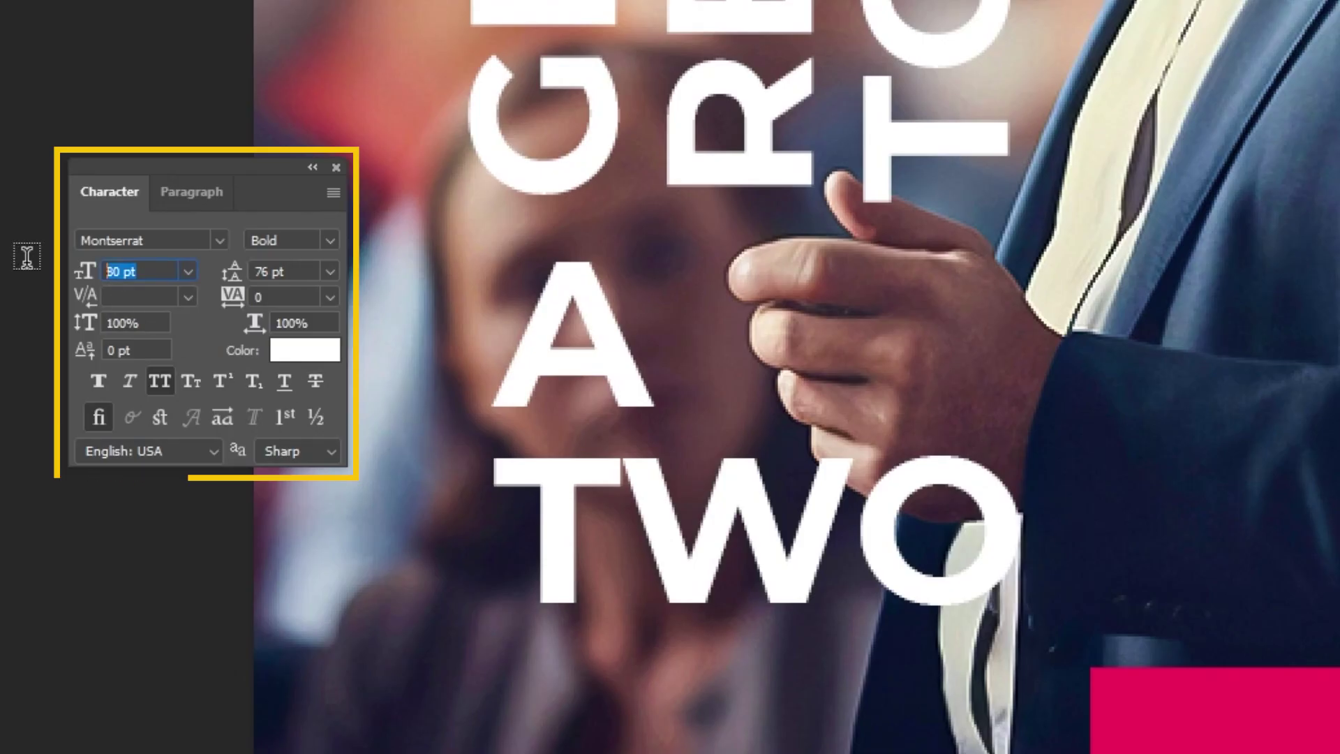
text(20)
key(Return)
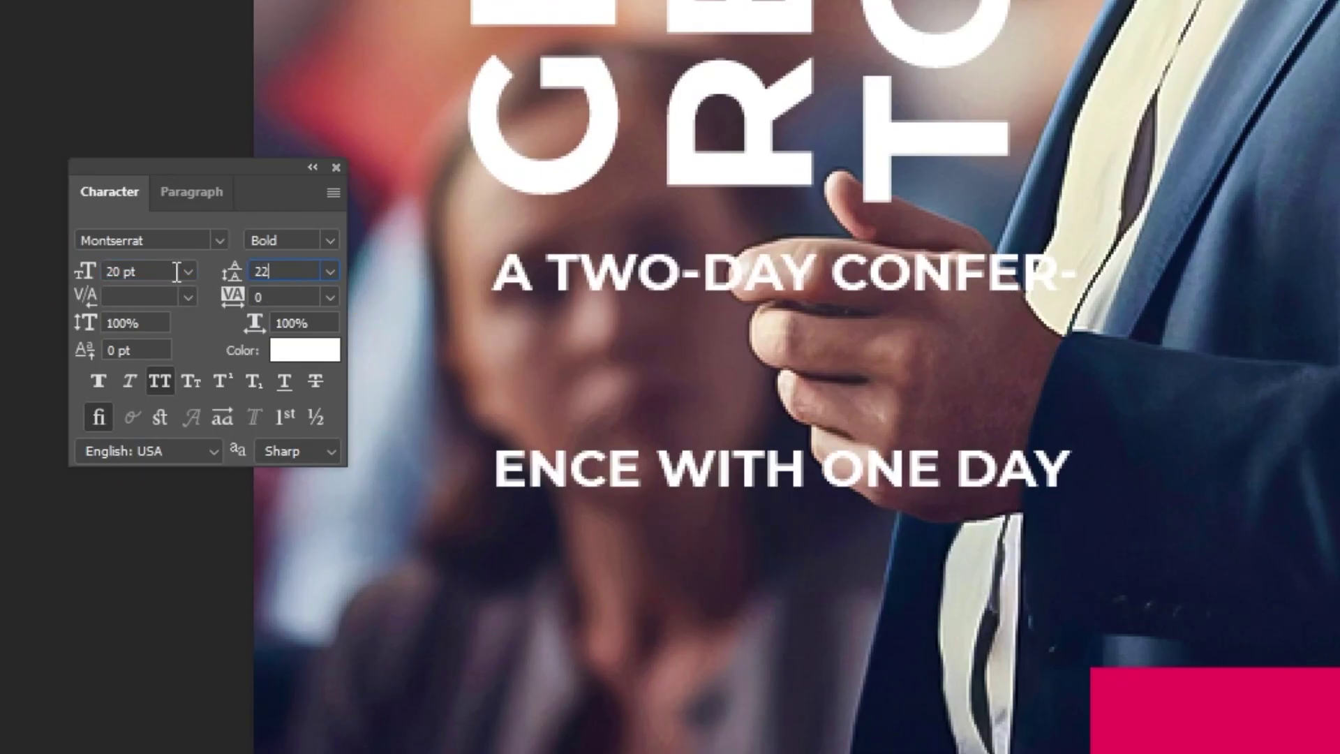
text(22)
key(Return)
click(158, 380)
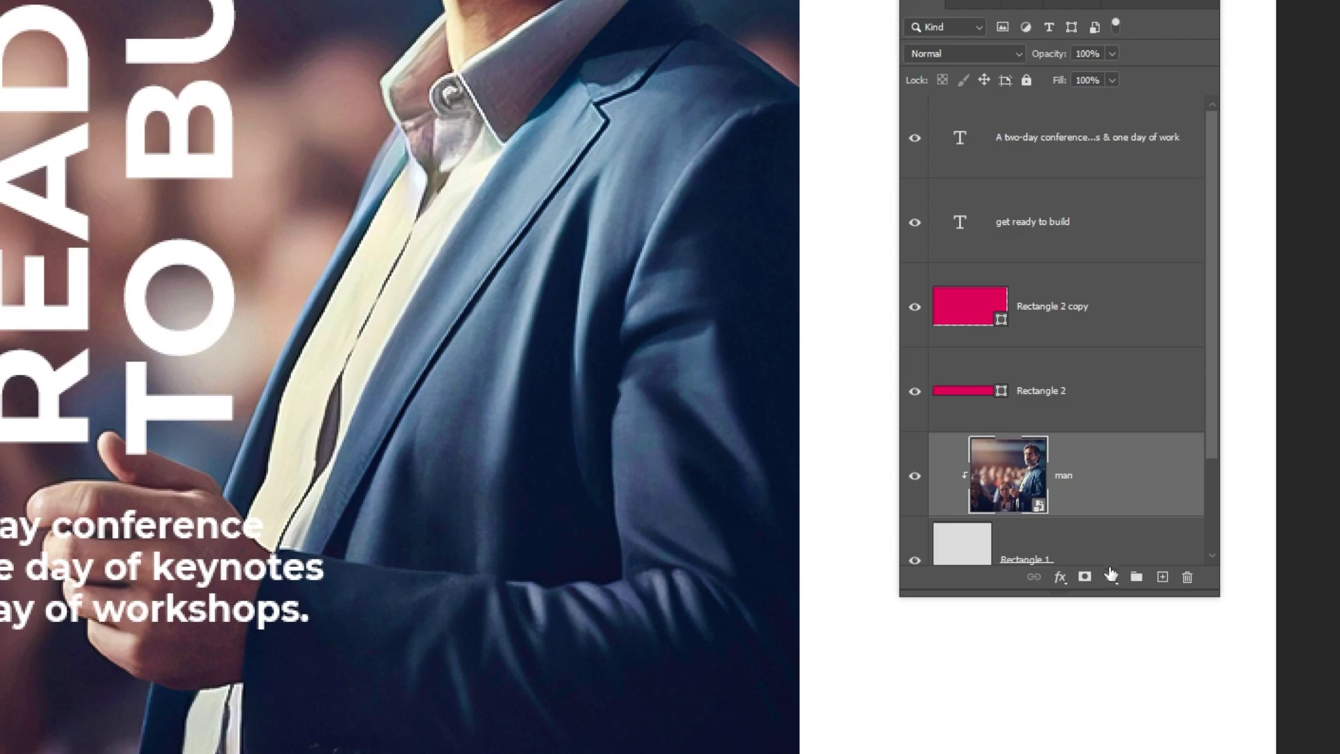
Step: Add a black Solid Color fill layer clipped over the man photo at 16% fill
click(1111, 578)
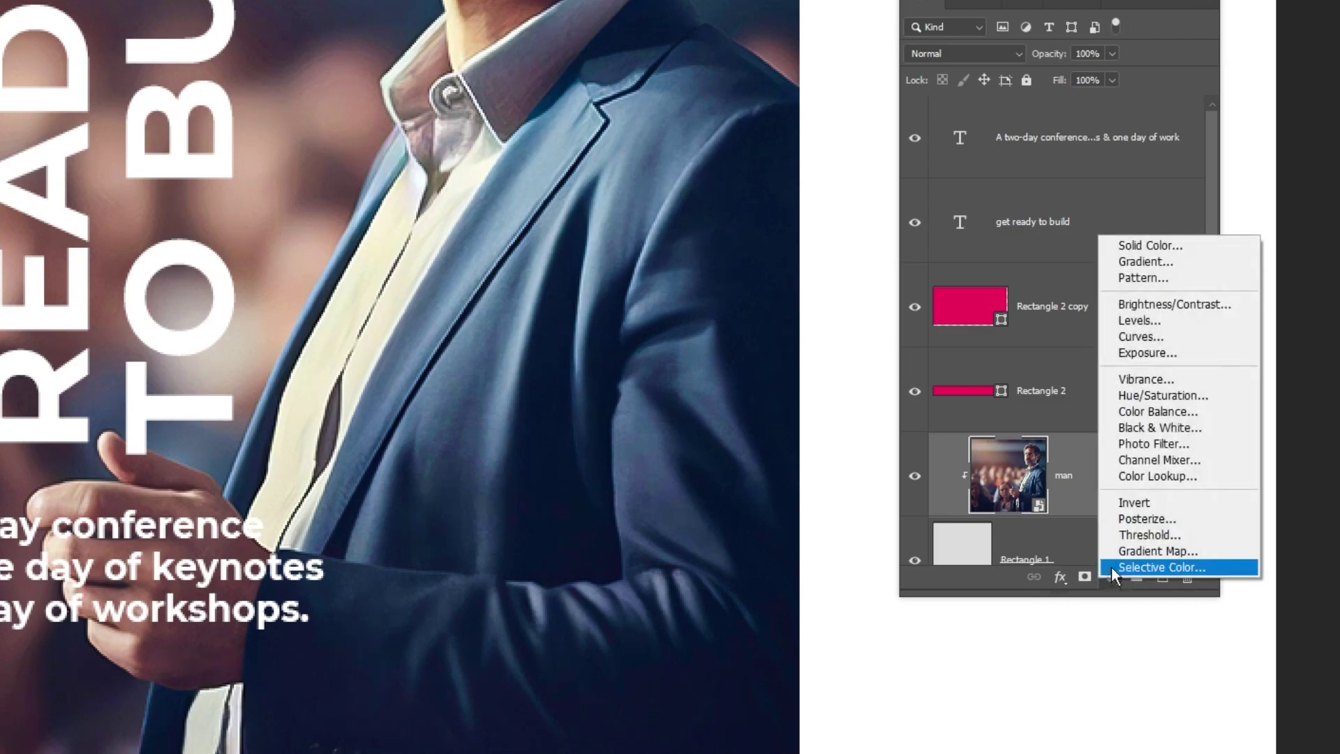
click(1152, 248)
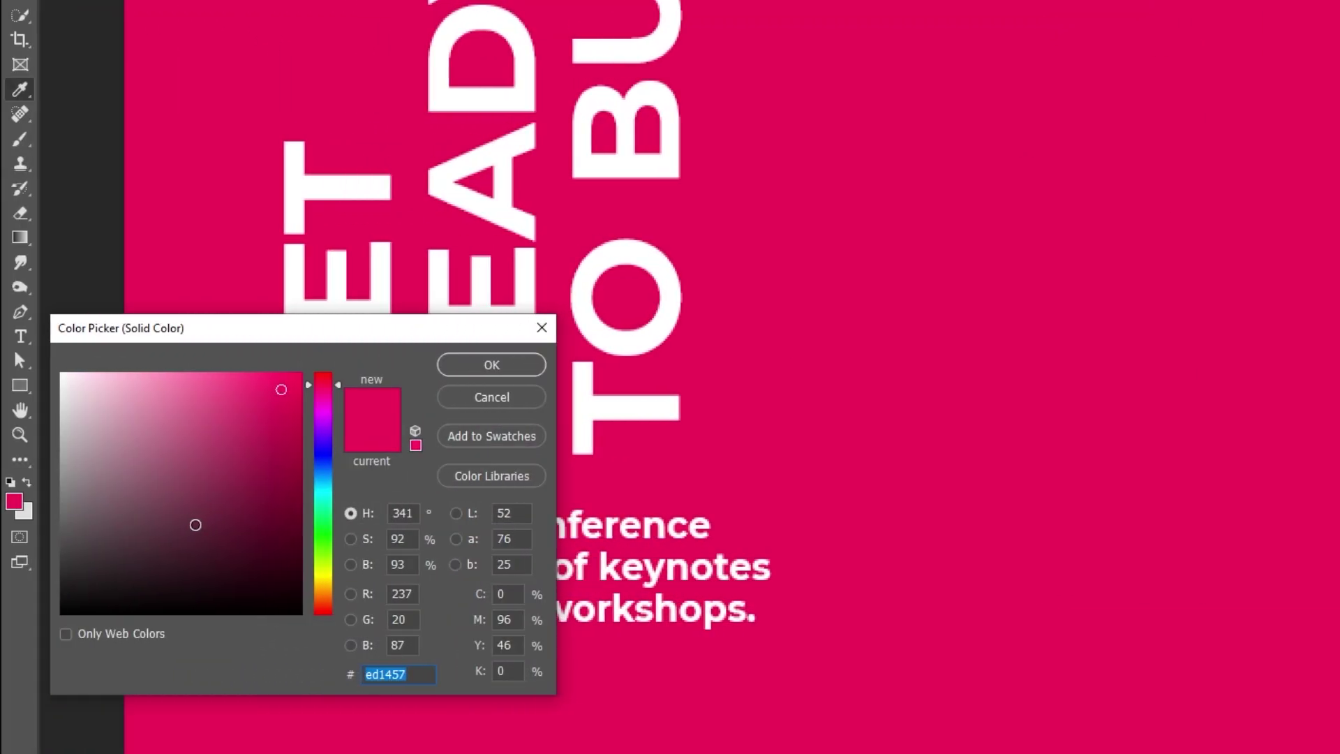
drag(194, 524, 45, 621)
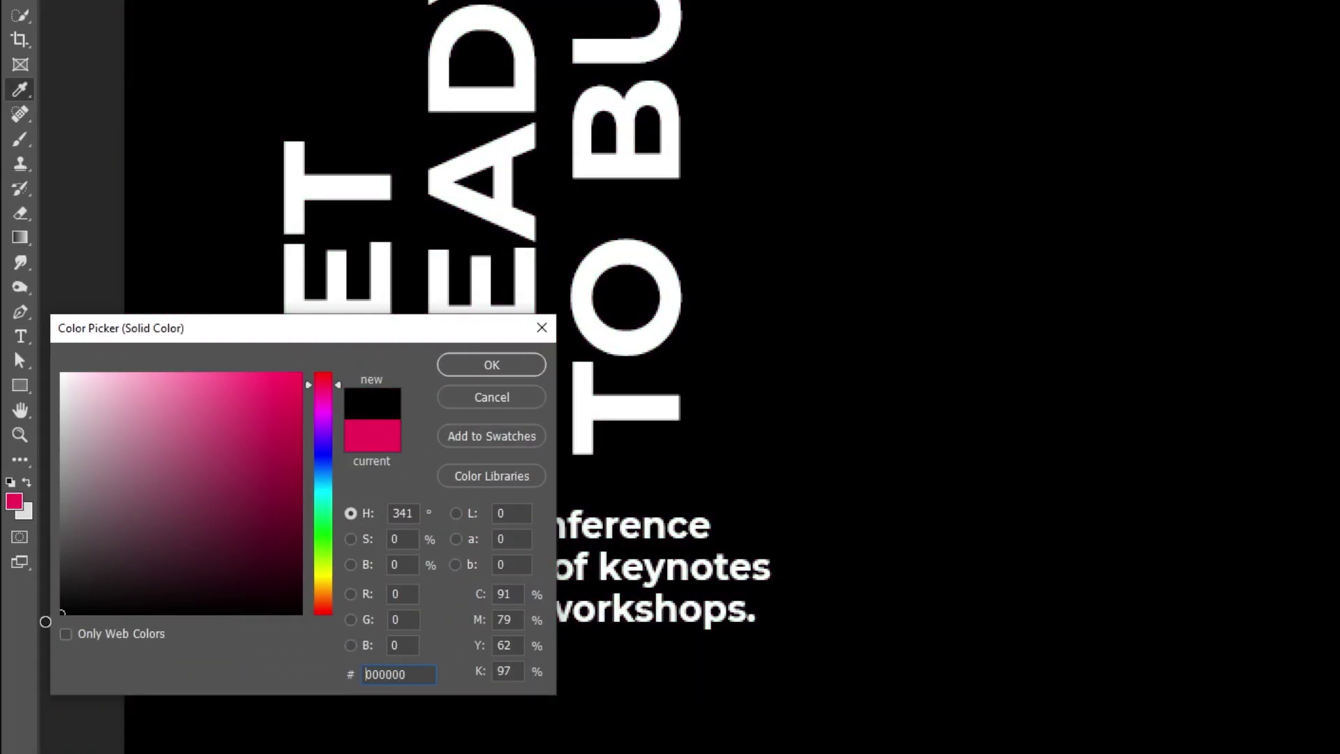
click(507, 364)
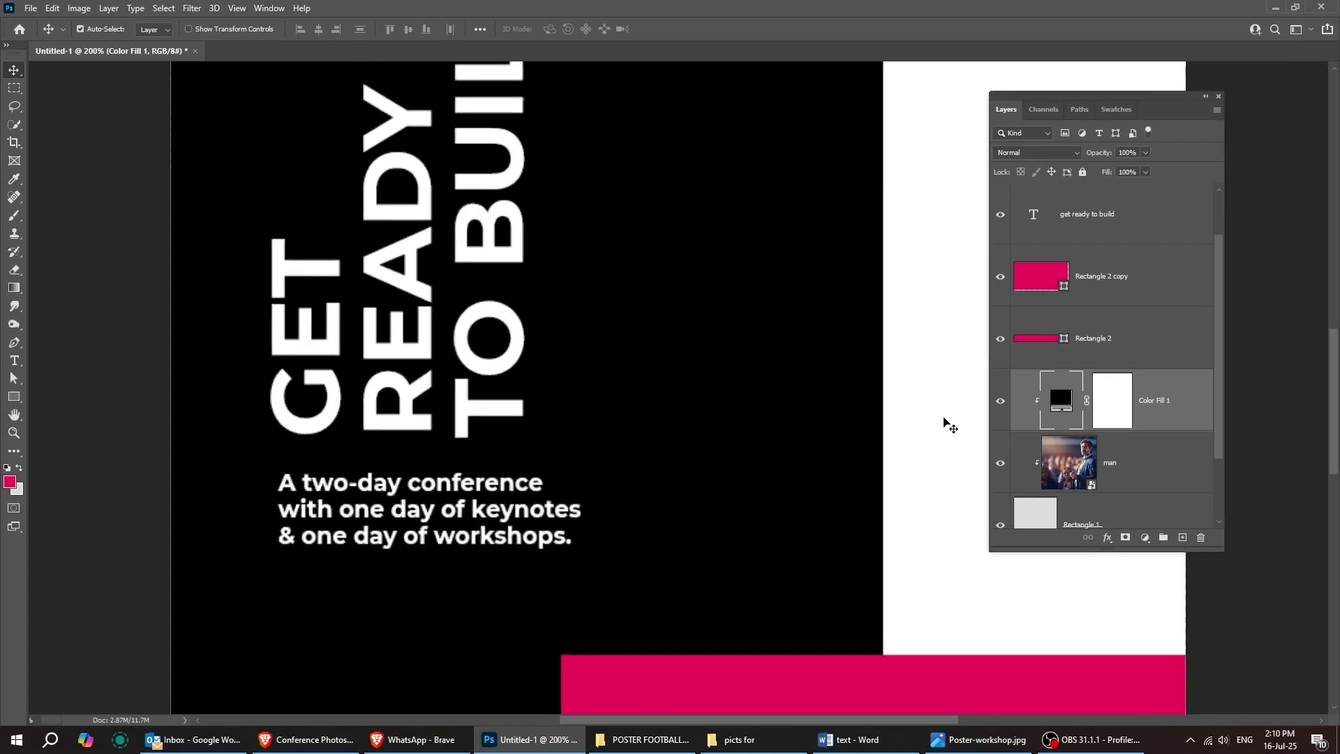
key(ctrl+0)
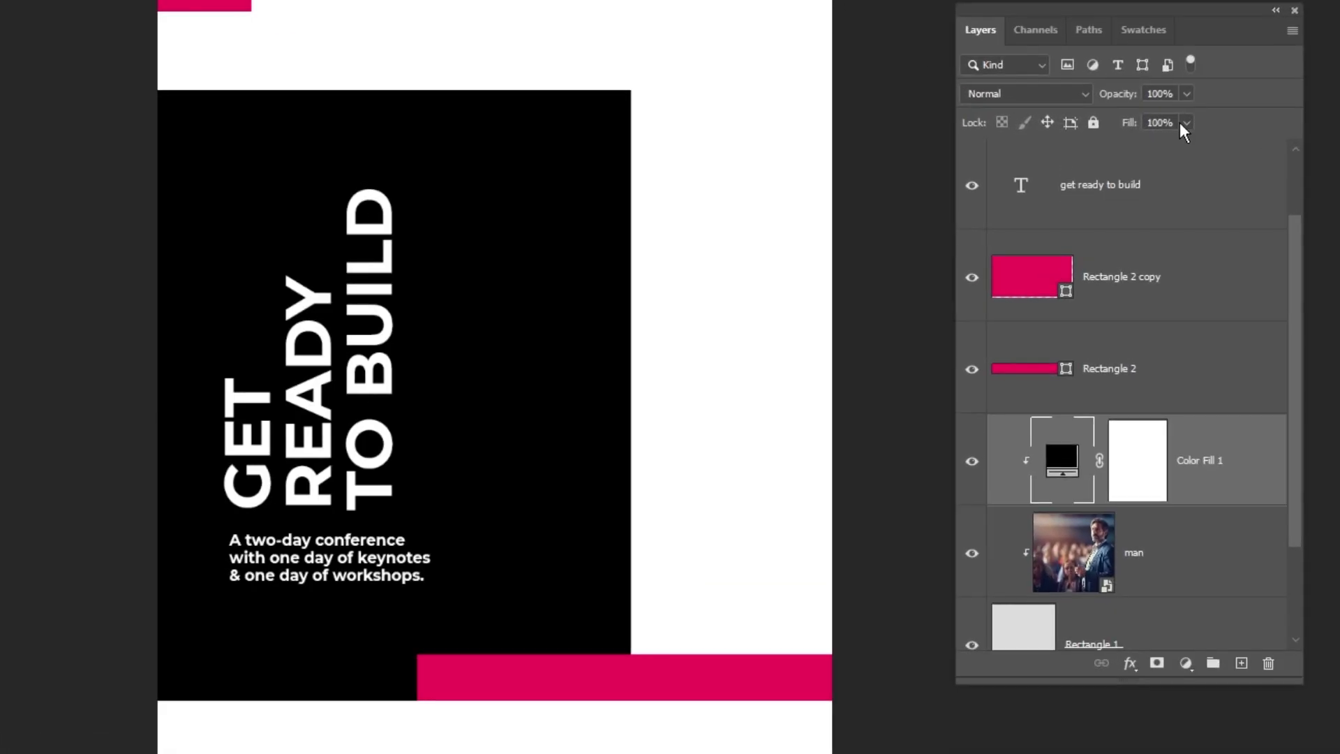
drag(1110, 153, 1110, 152)
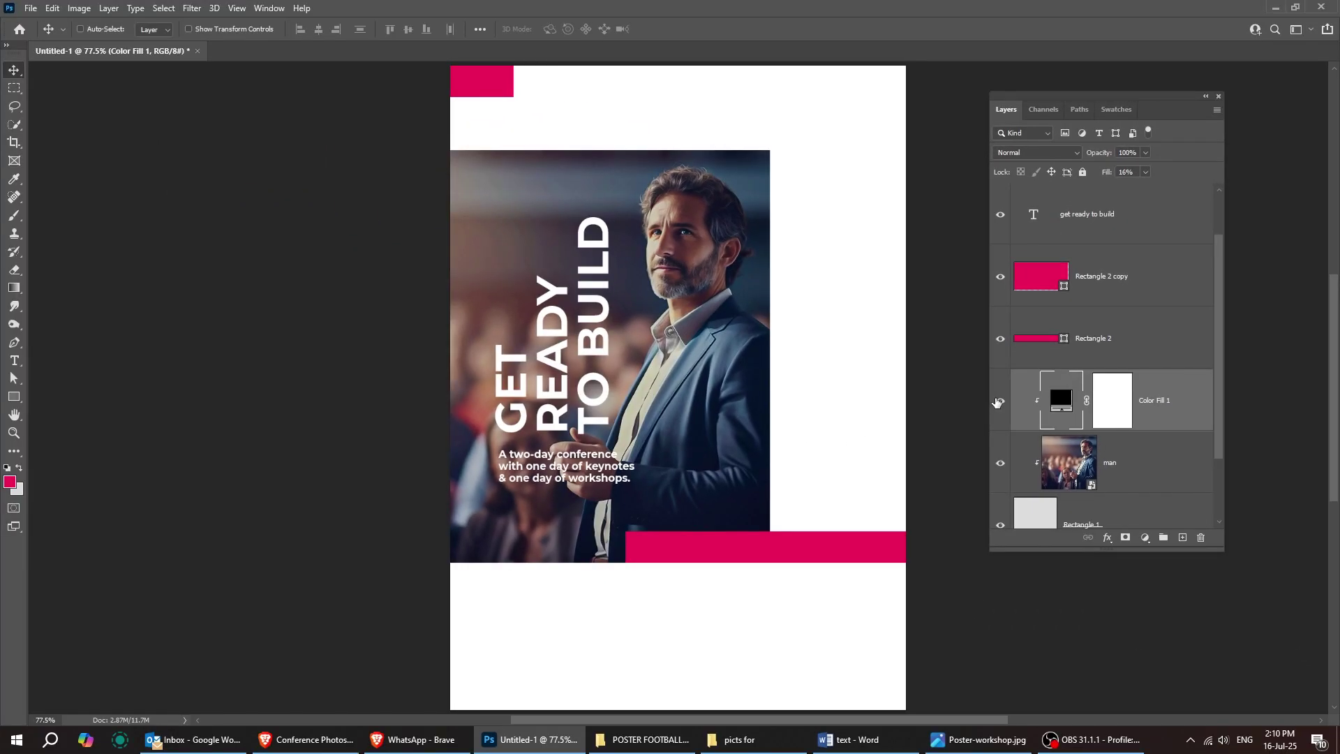
click(1000, 401)
click(1000, 402)
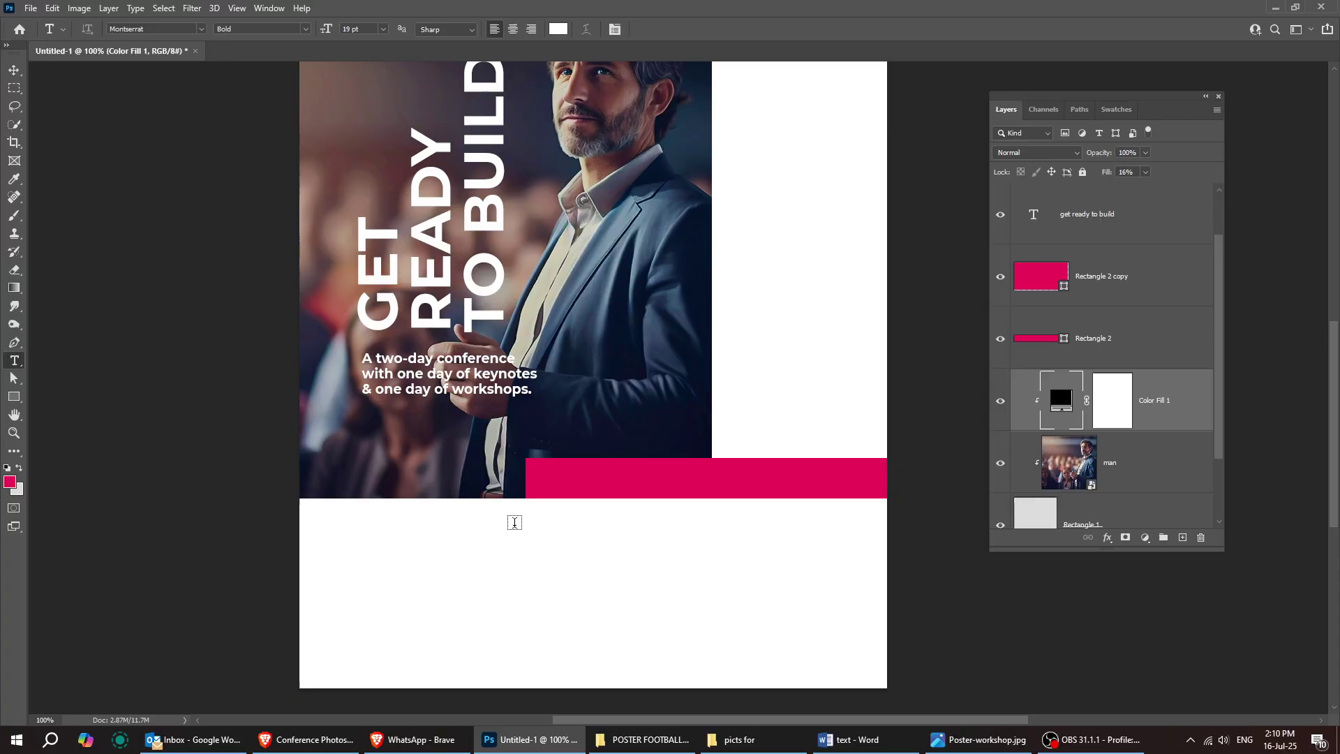
Step: Paste the workshop description in black into a text box below the pink bar
click(562, 31)
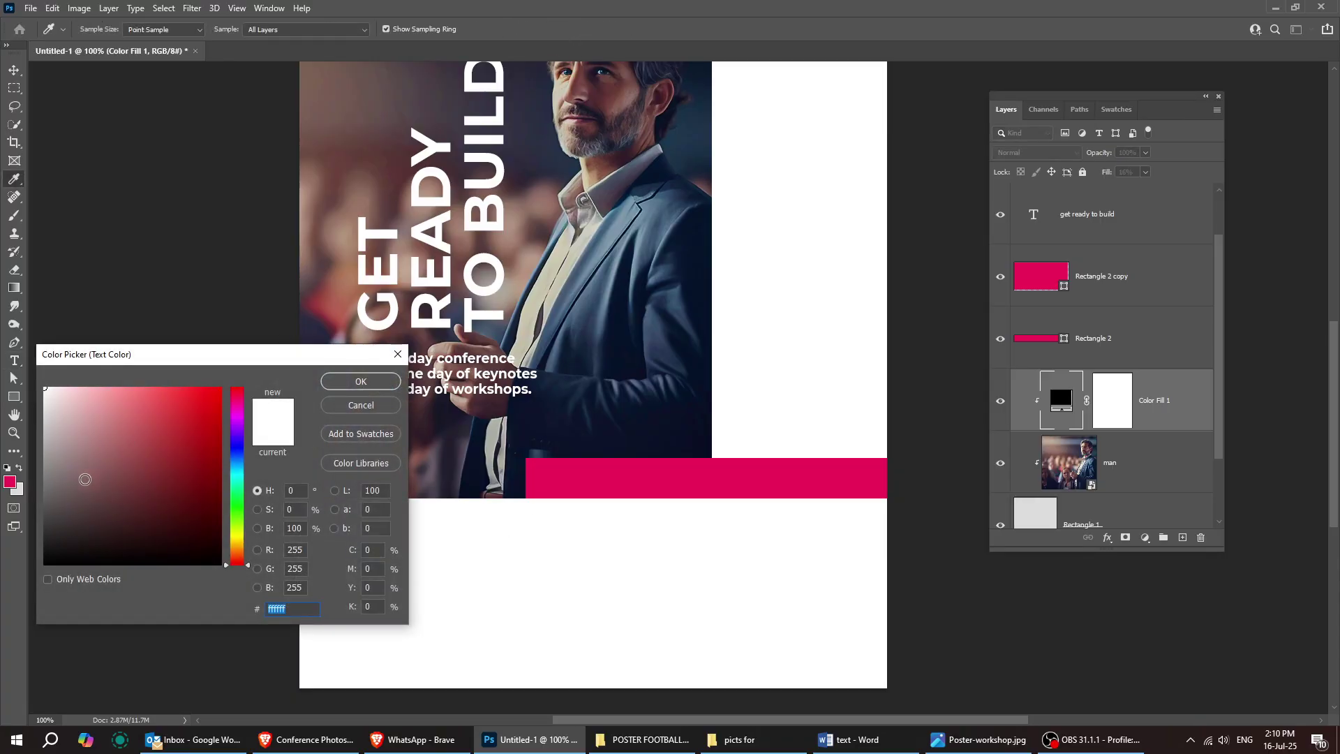
click(347, 387)
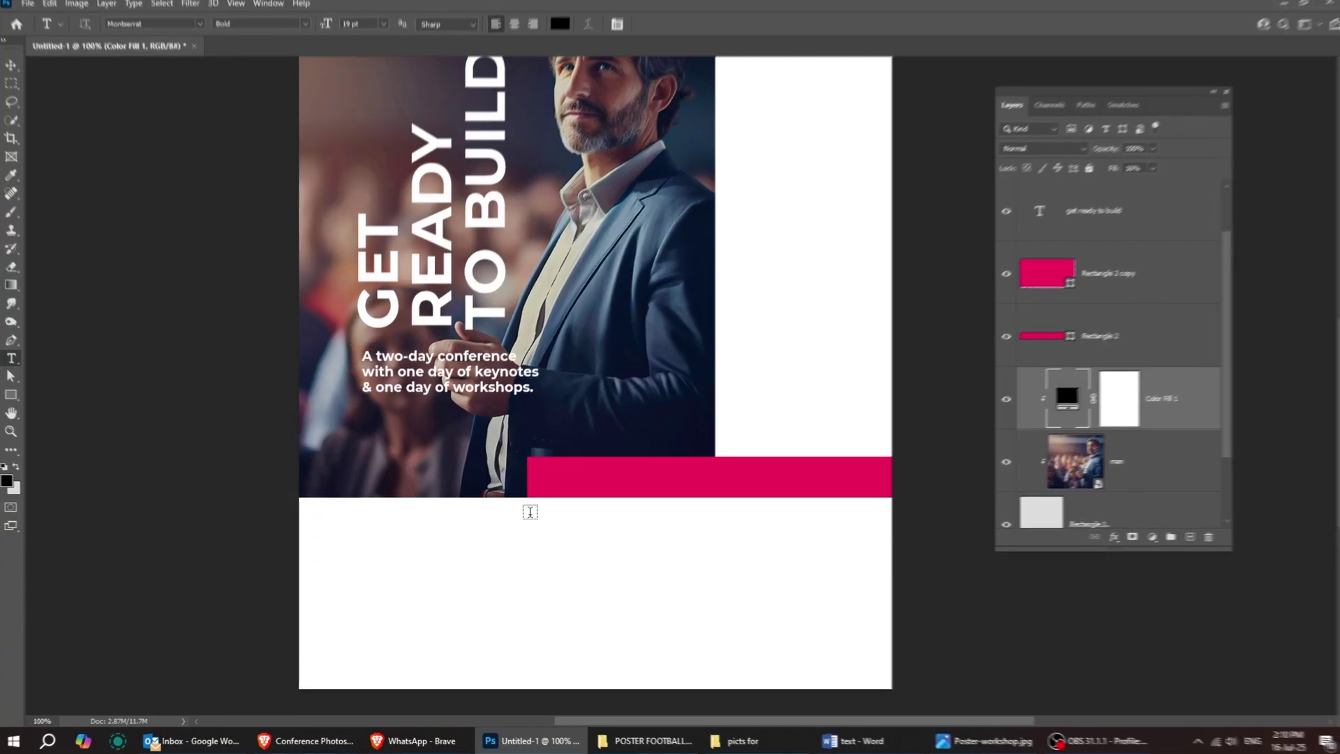
drag(529, 516, 681, 599)
drag(814, 599, 855, 636)
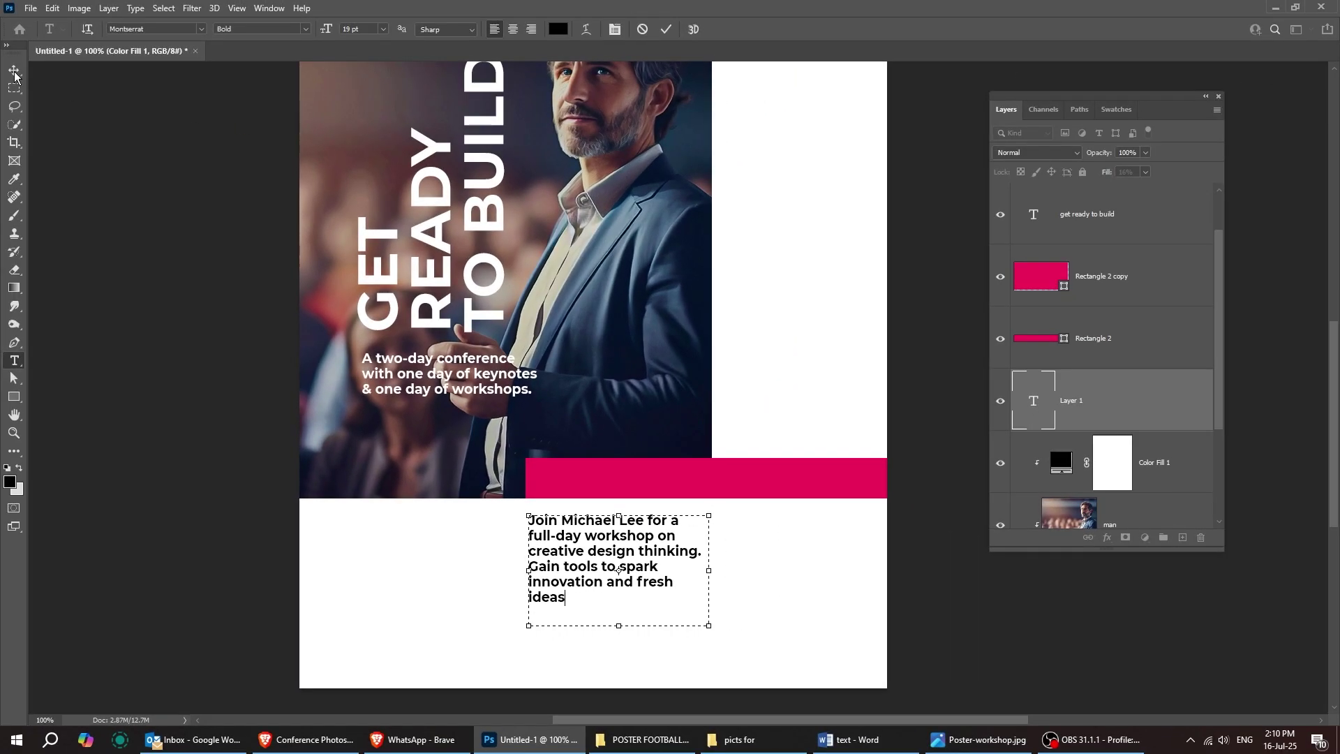
click(14, 71)
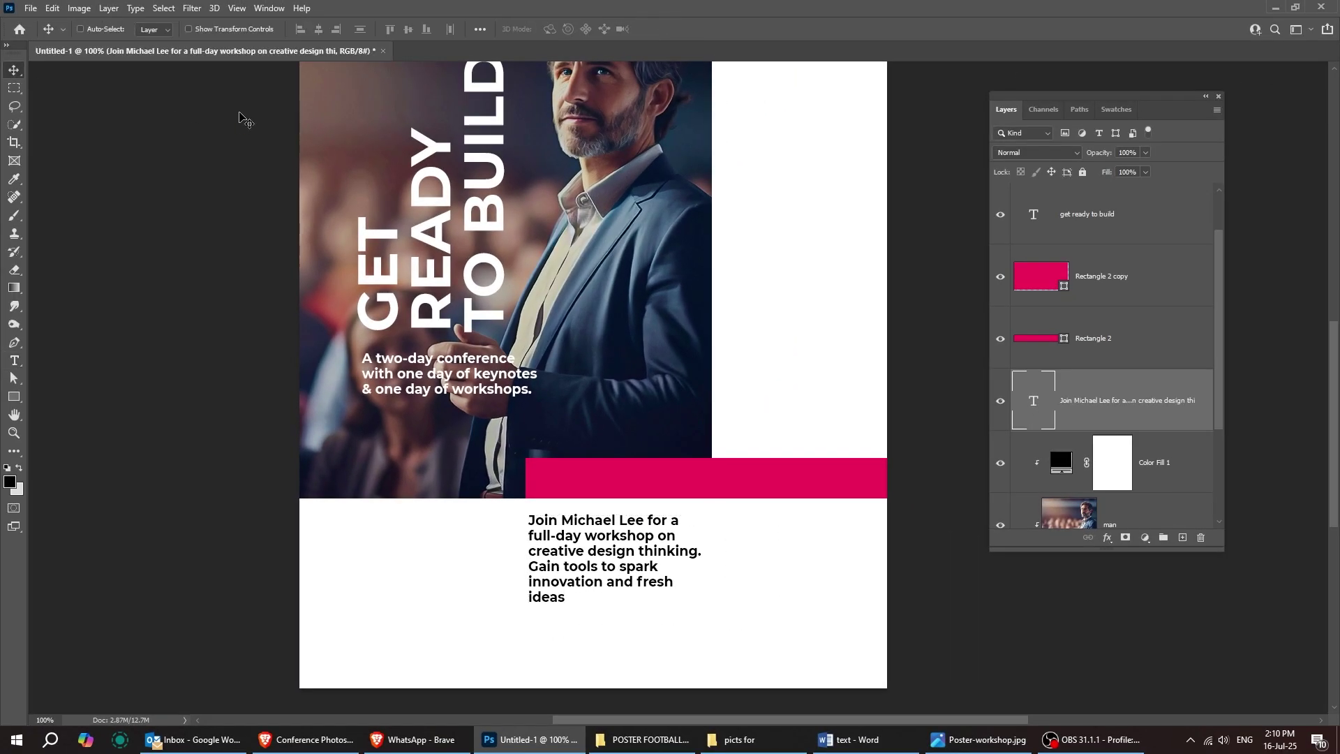
Step: Set the workshop paragraph's font style to Montserrat Medium
click(14, 361)
click(615, 29)
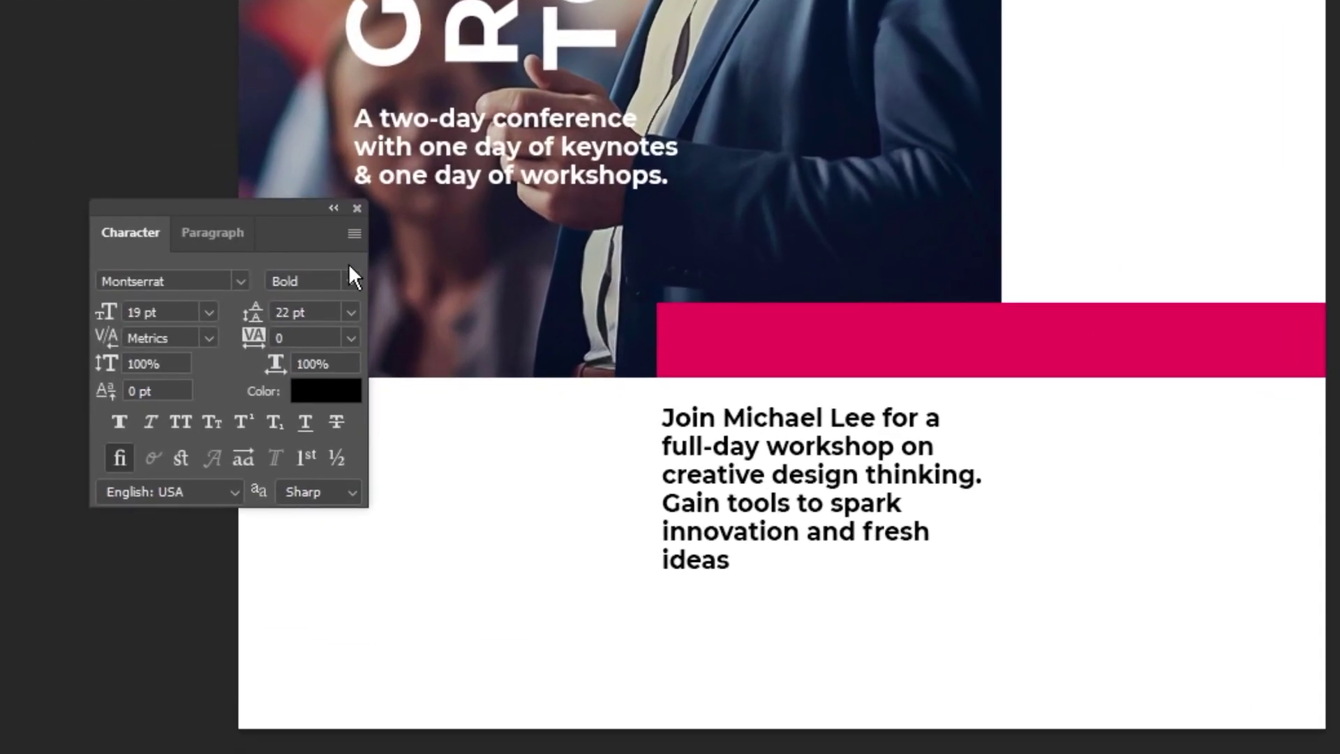
click(187, 249)
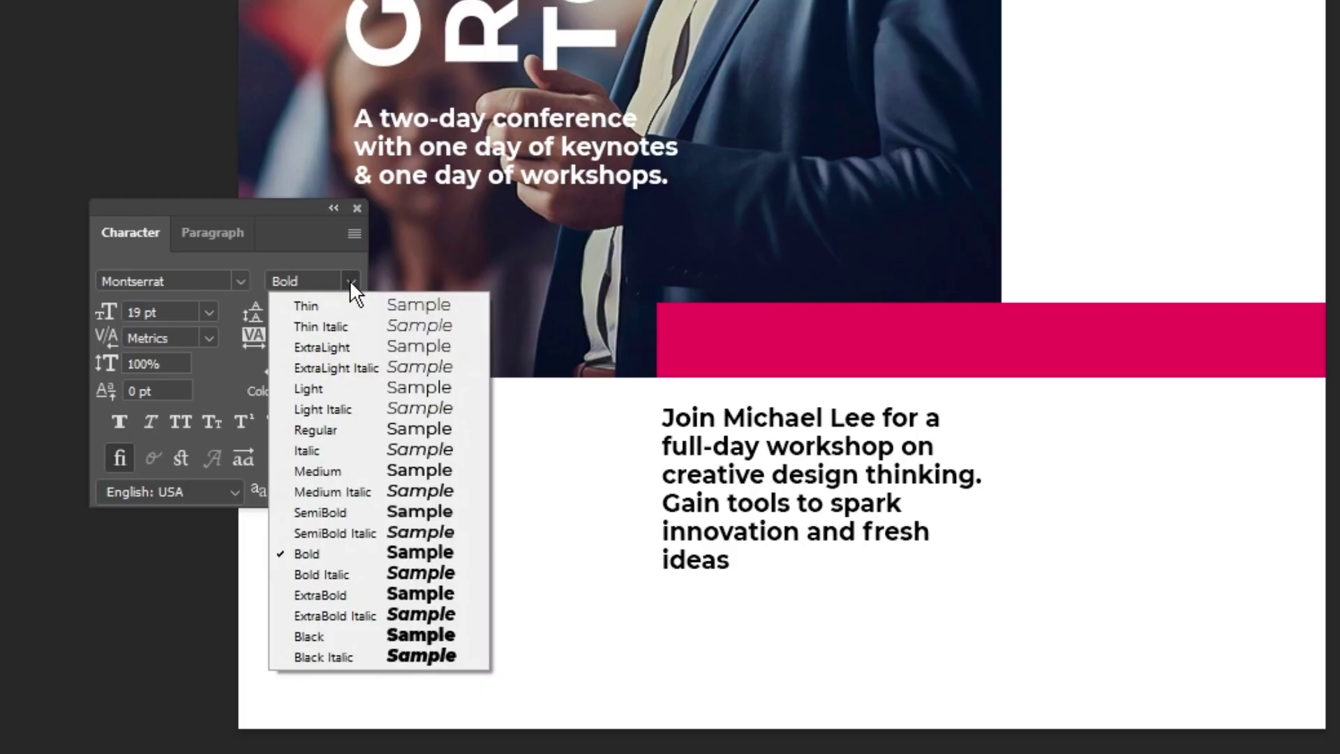
click(345, 470)
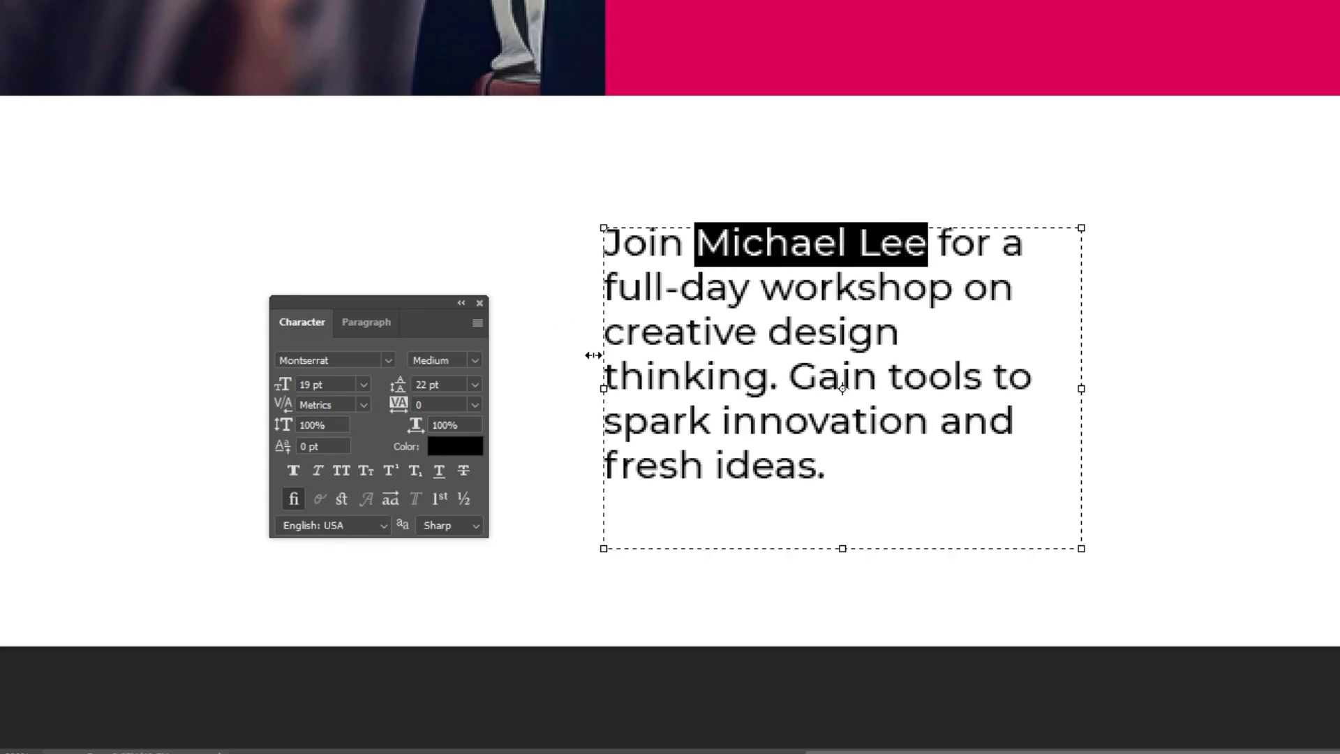
Step: Make the speaker names Bold in the workshop columns, with the panels hidden
click(478, 361)
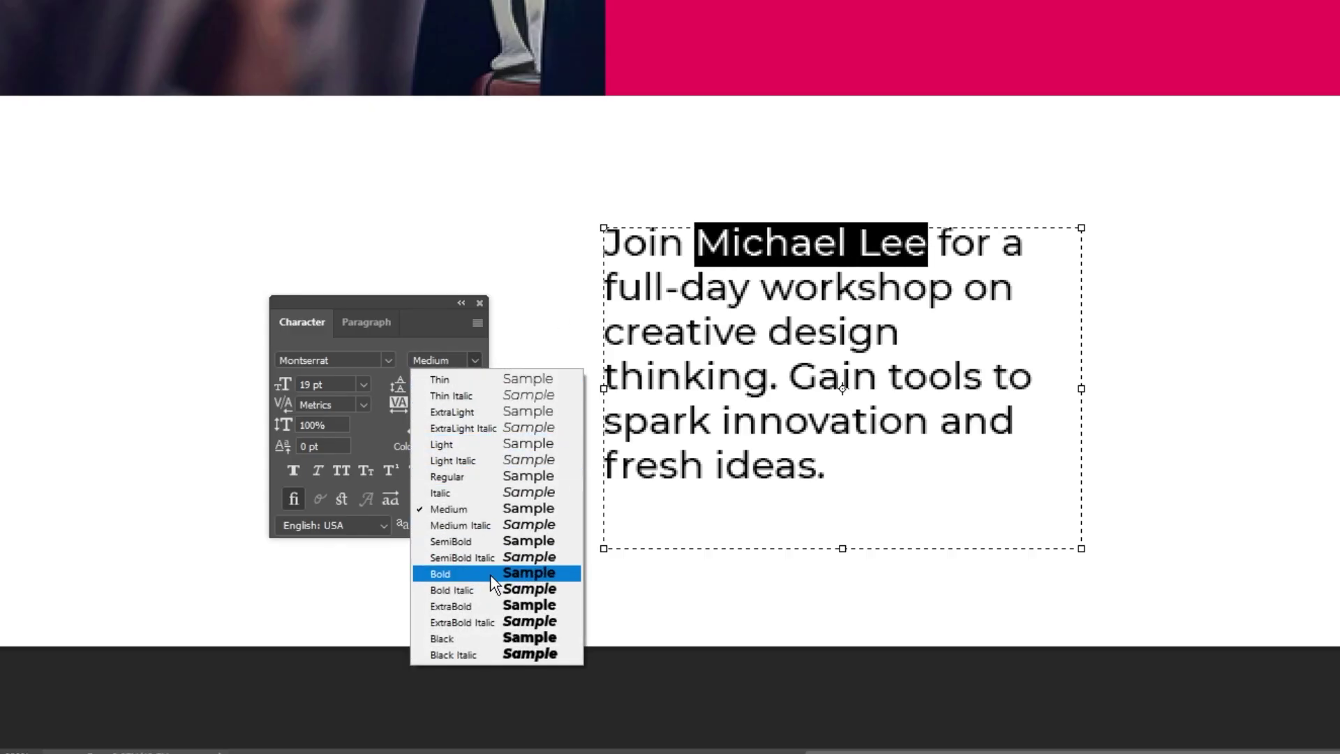
click(452, 573)
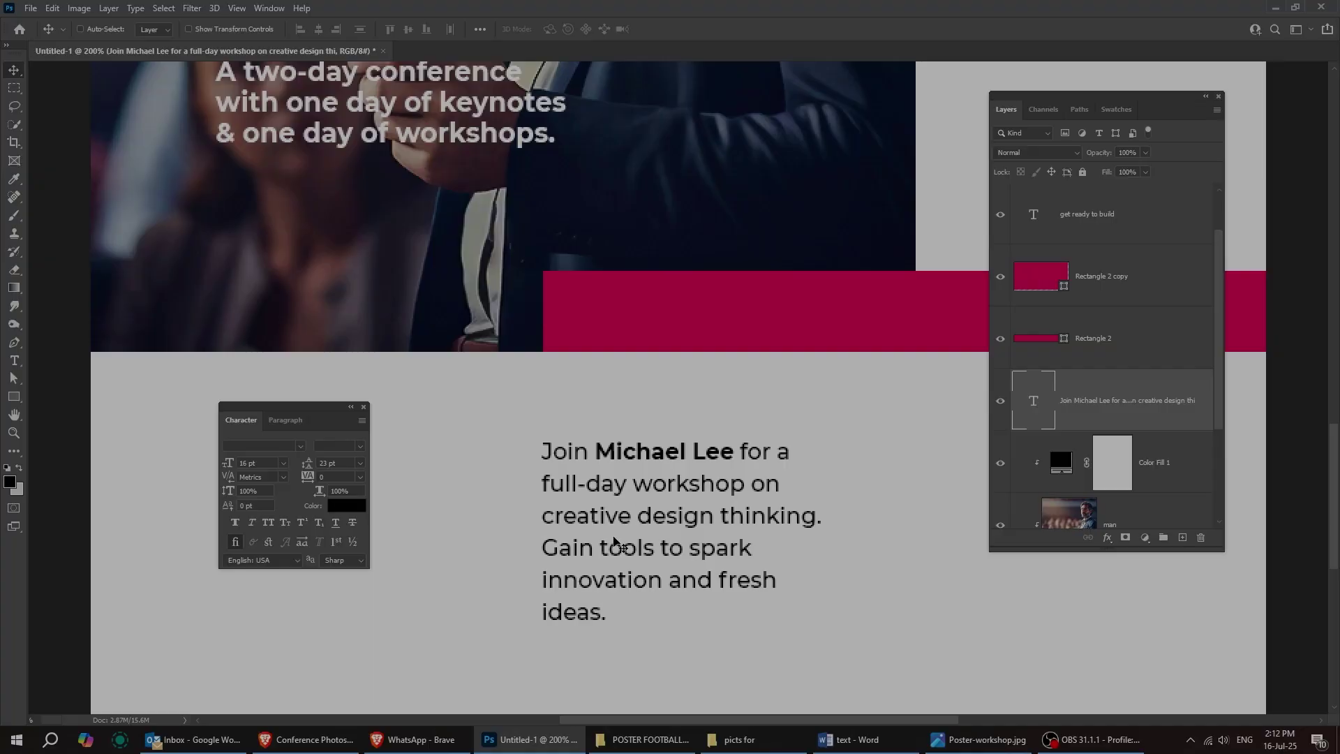
key(Tab)
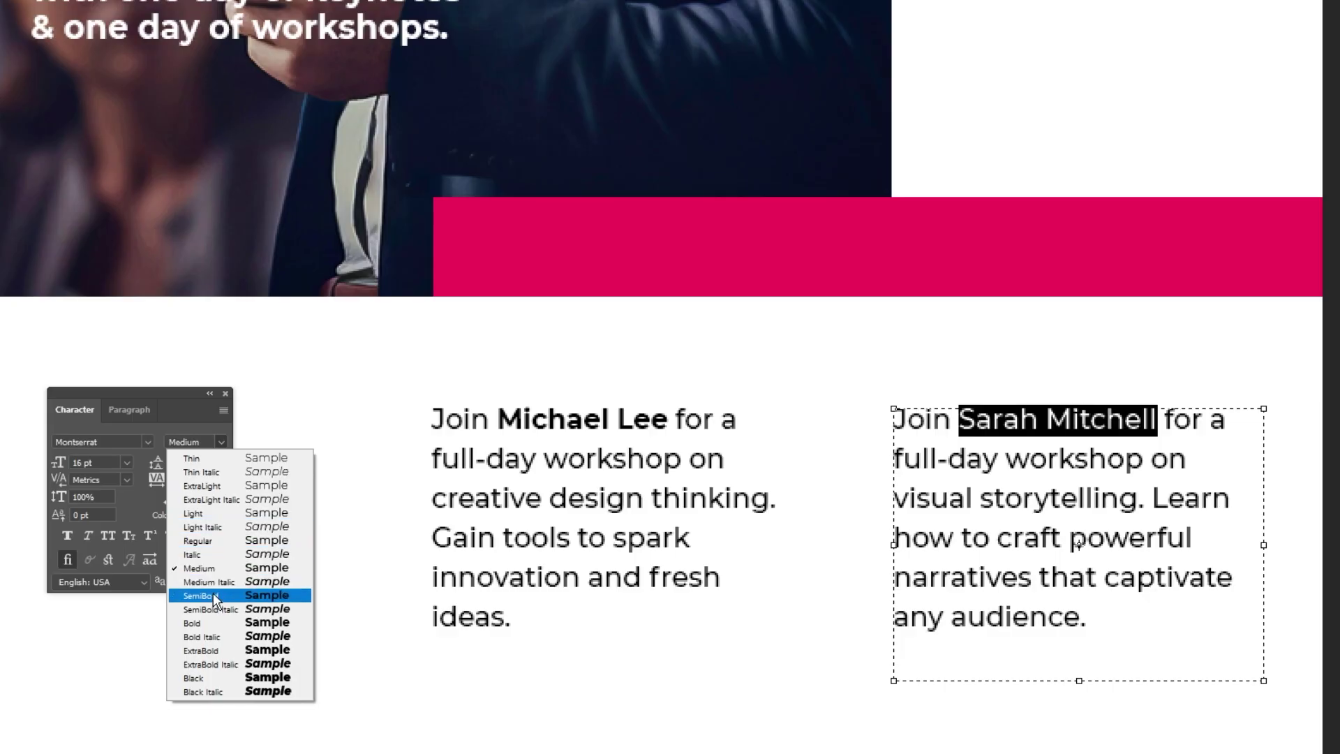
click(216, 622)
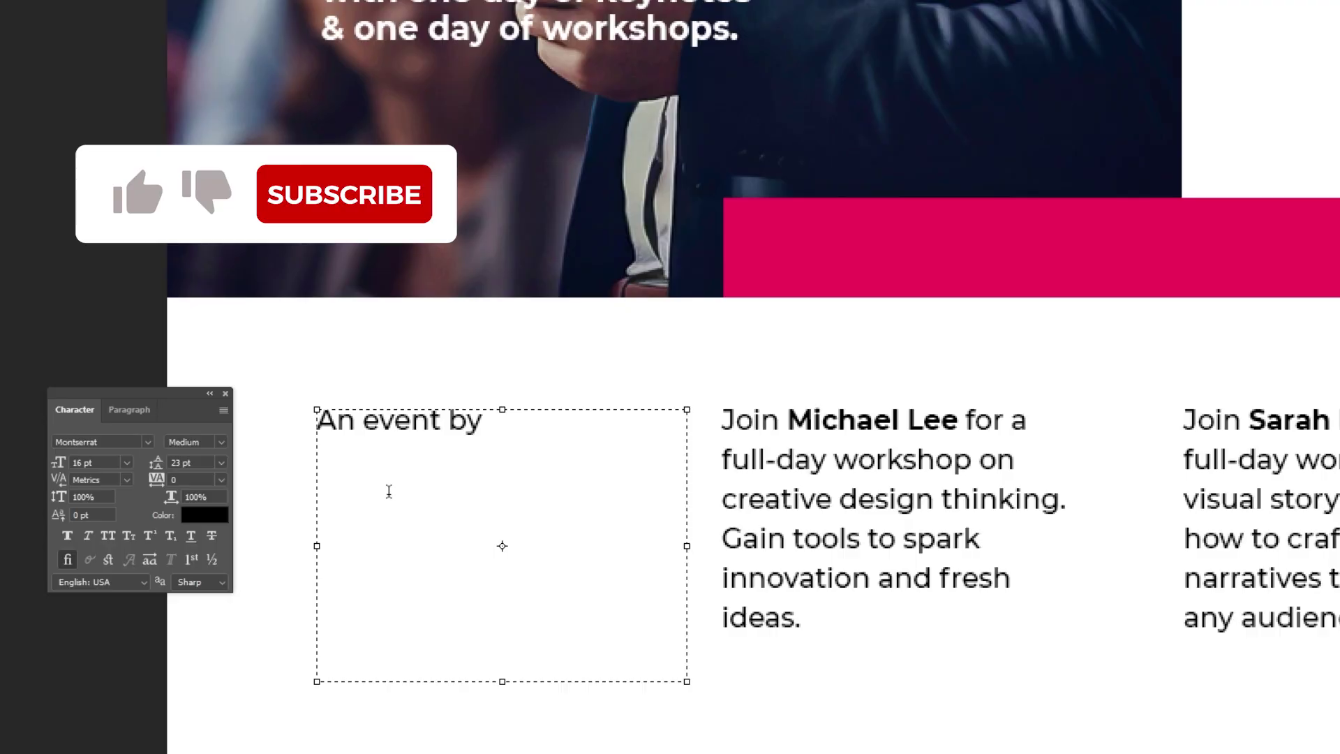
Step: Add 'PosterCraft Studio' as the second line of the credit and commit it
key(Return)
text(PosterCraft Studio)
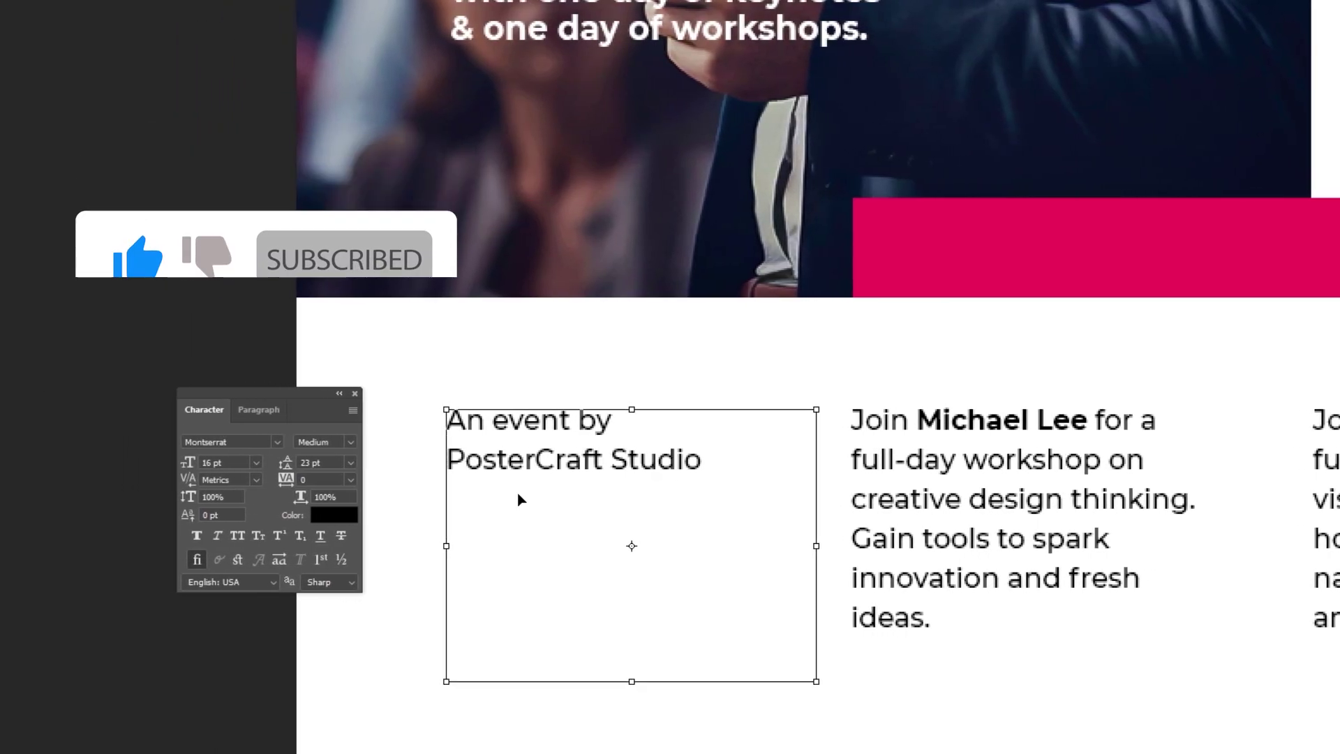
key(ctrl+Return)
Step: Colour the credit text dark grey #5f5f5f
click(339, 517)
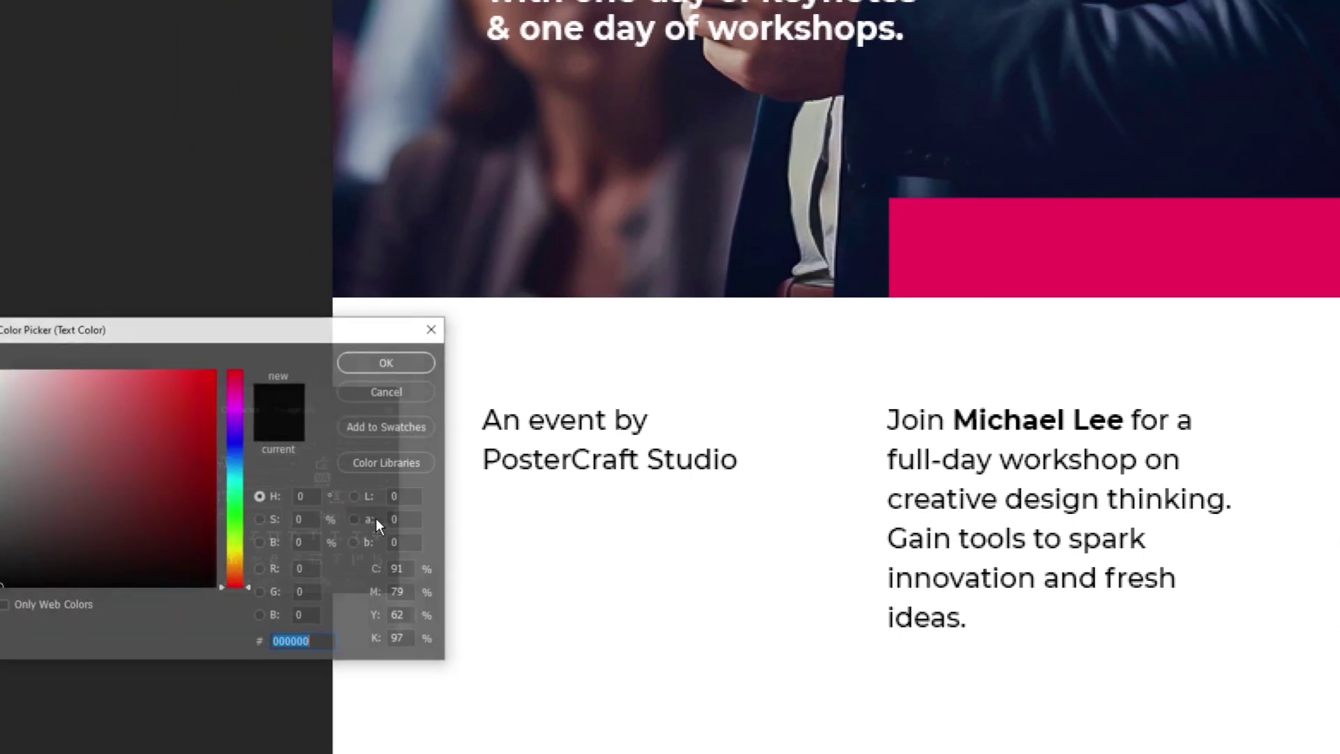
click(0, 518)
drag(34, 518, 33, 506)
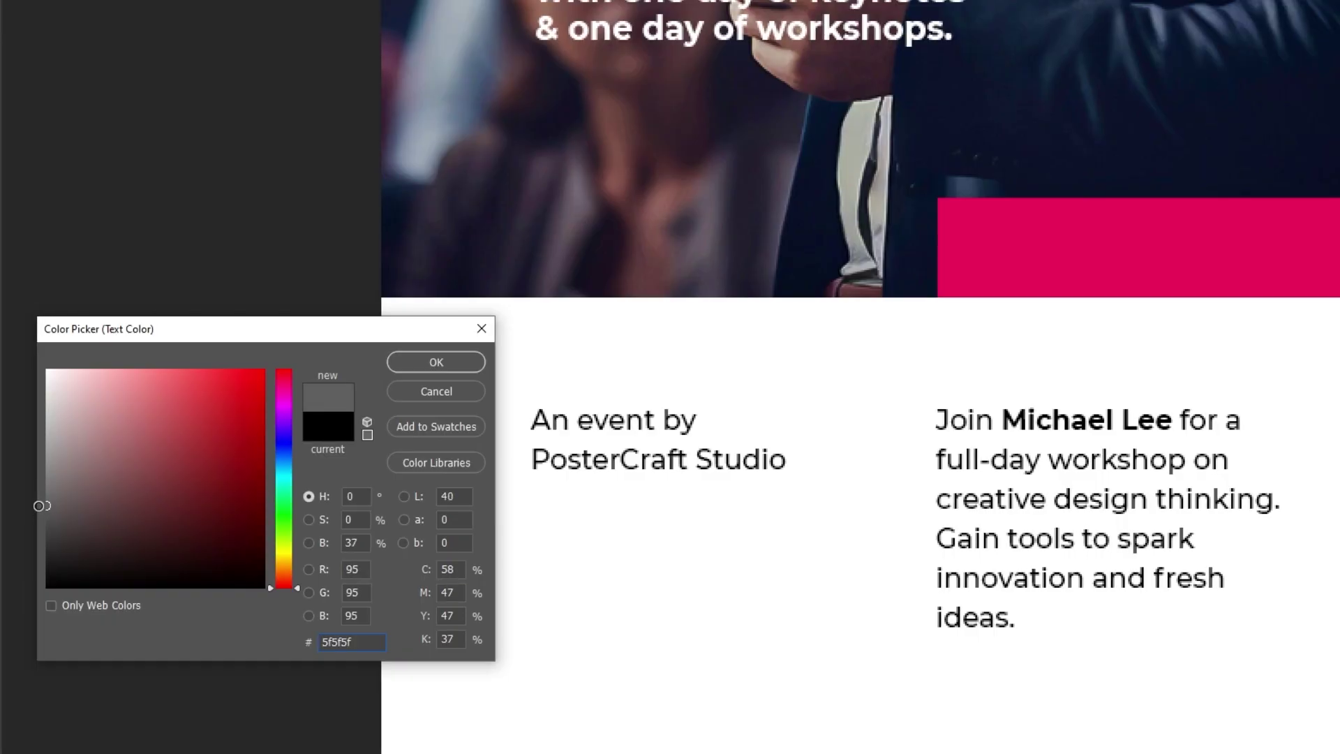
click(405, 359)
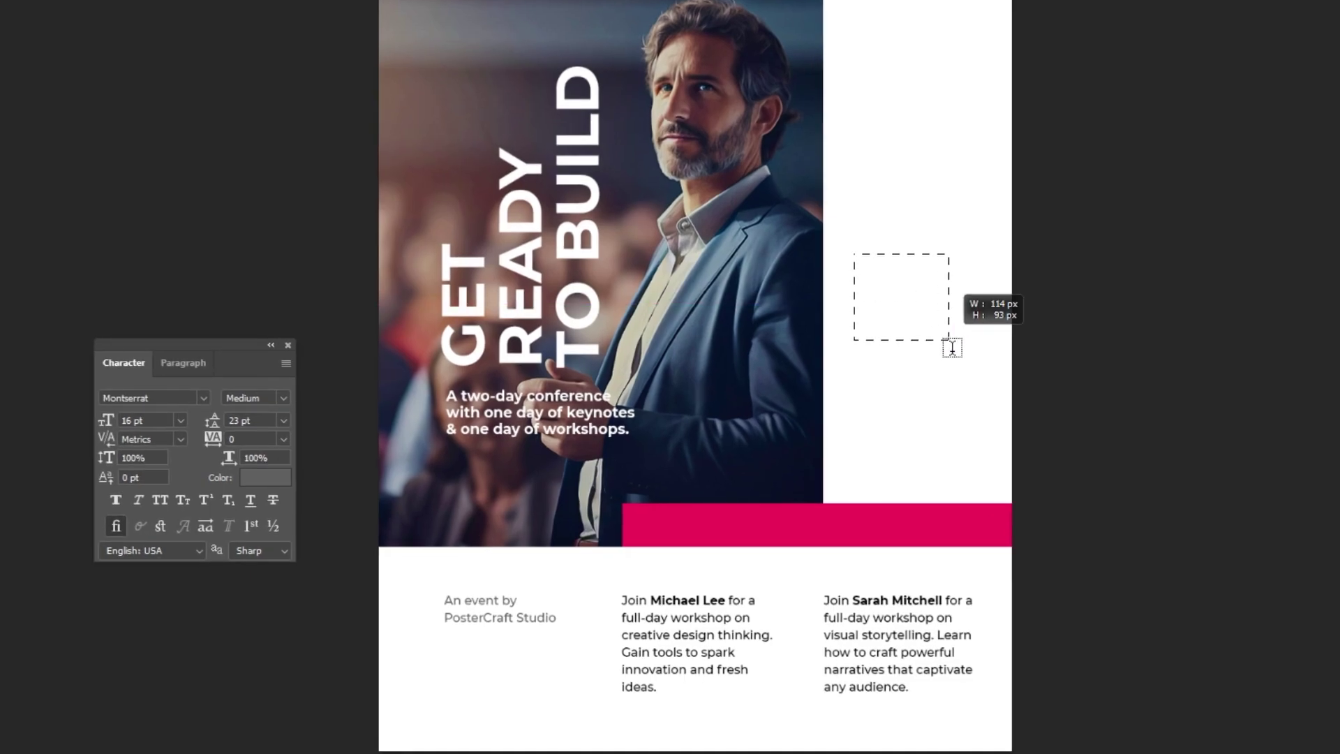
Step: Draw a text box right of the photo, paste the event details and colour them black 000000
drag(974, 425, 982, 459)
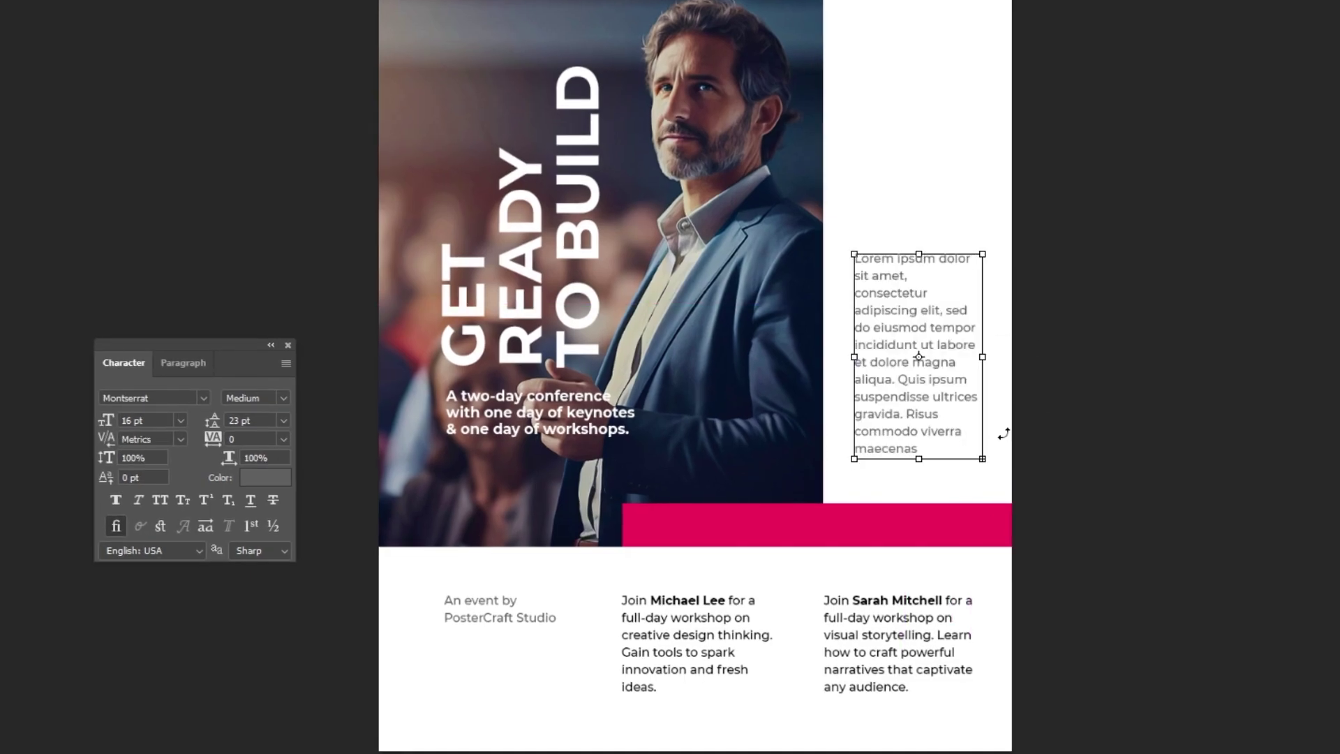
text(CREATIVE 25 25/July New York City Tickets $199 creativconf.com)
scroll(924, 312, up, 2)
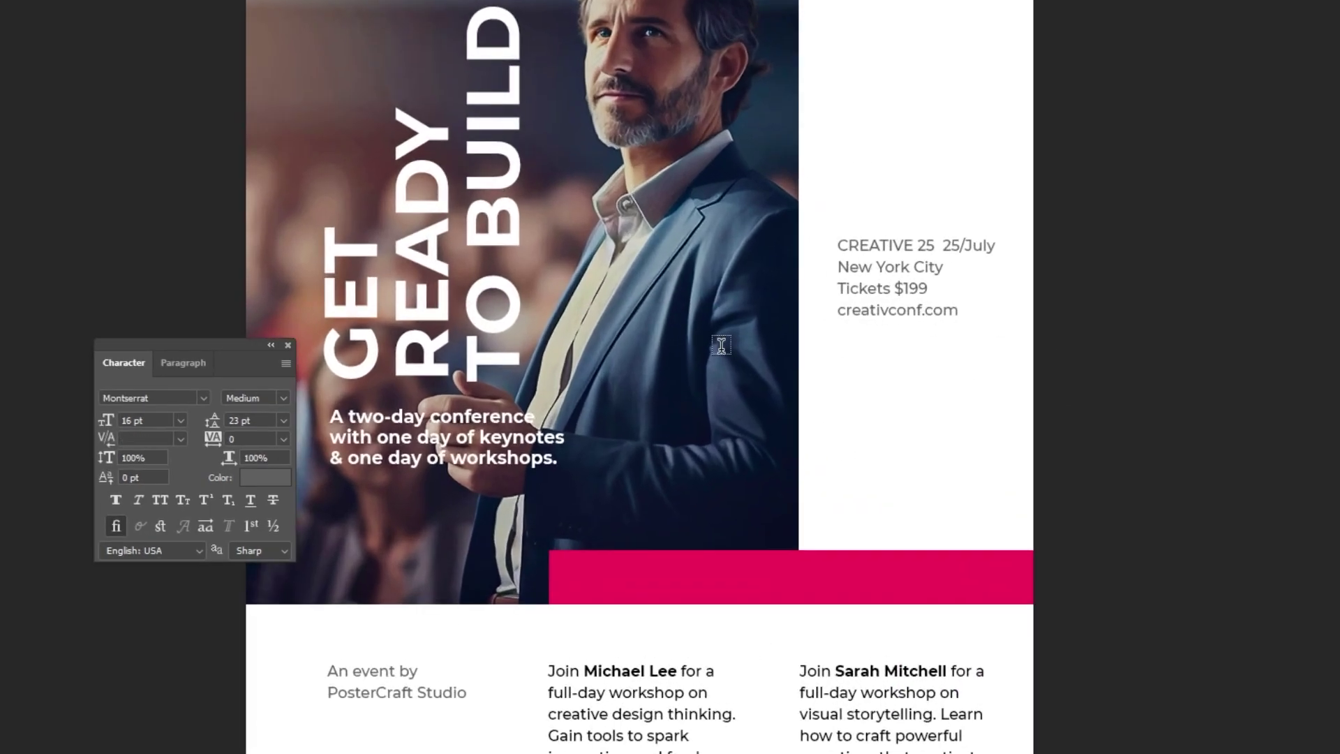
click(254, 485)
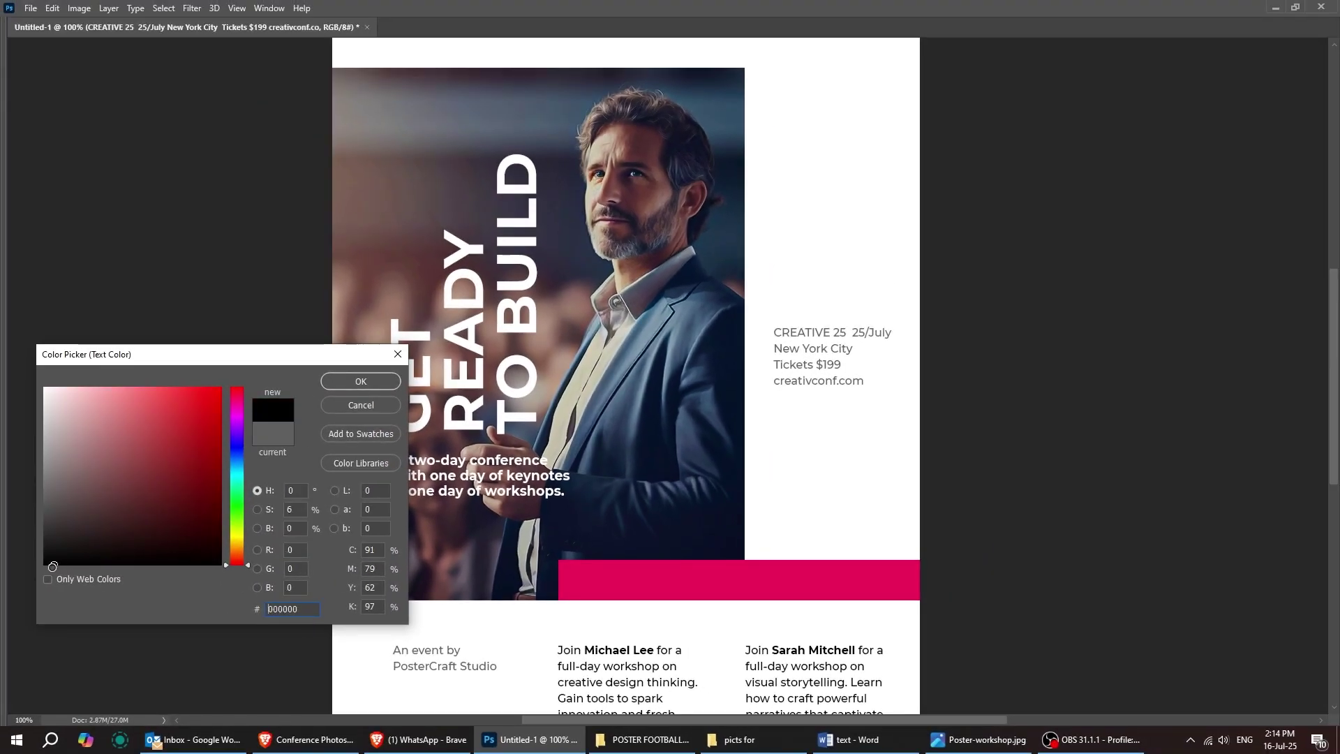
click(346, 386)
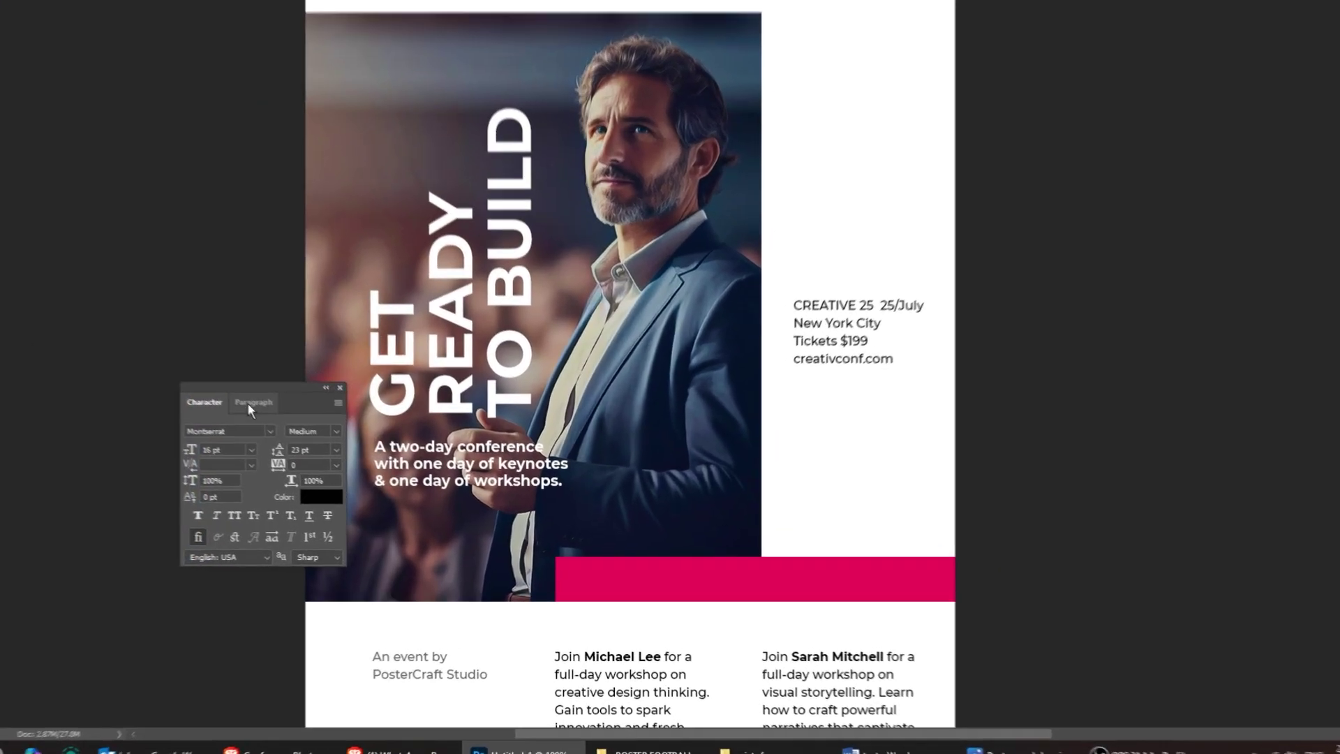
Step: Right-align the event details and set them to 20 pt
click(286, 419)
click(170, 400)
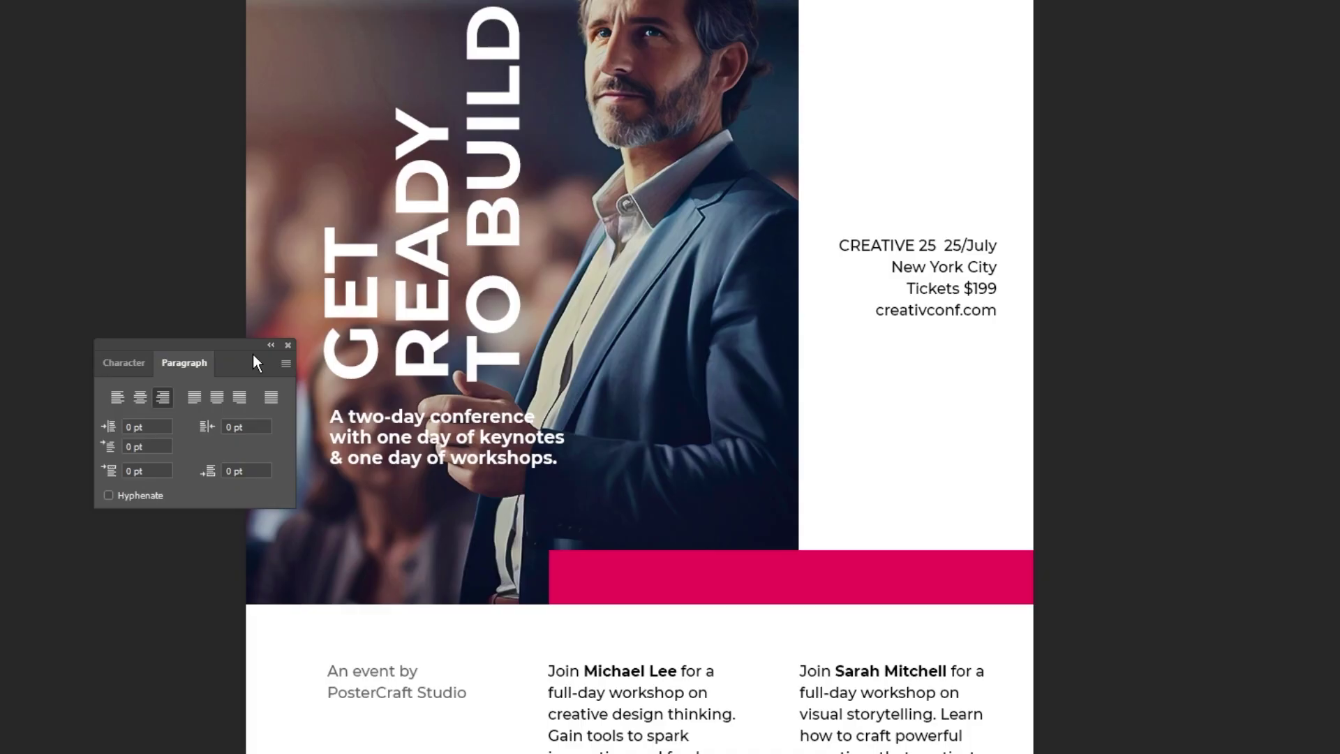
drag(233, 347, 660, 223)
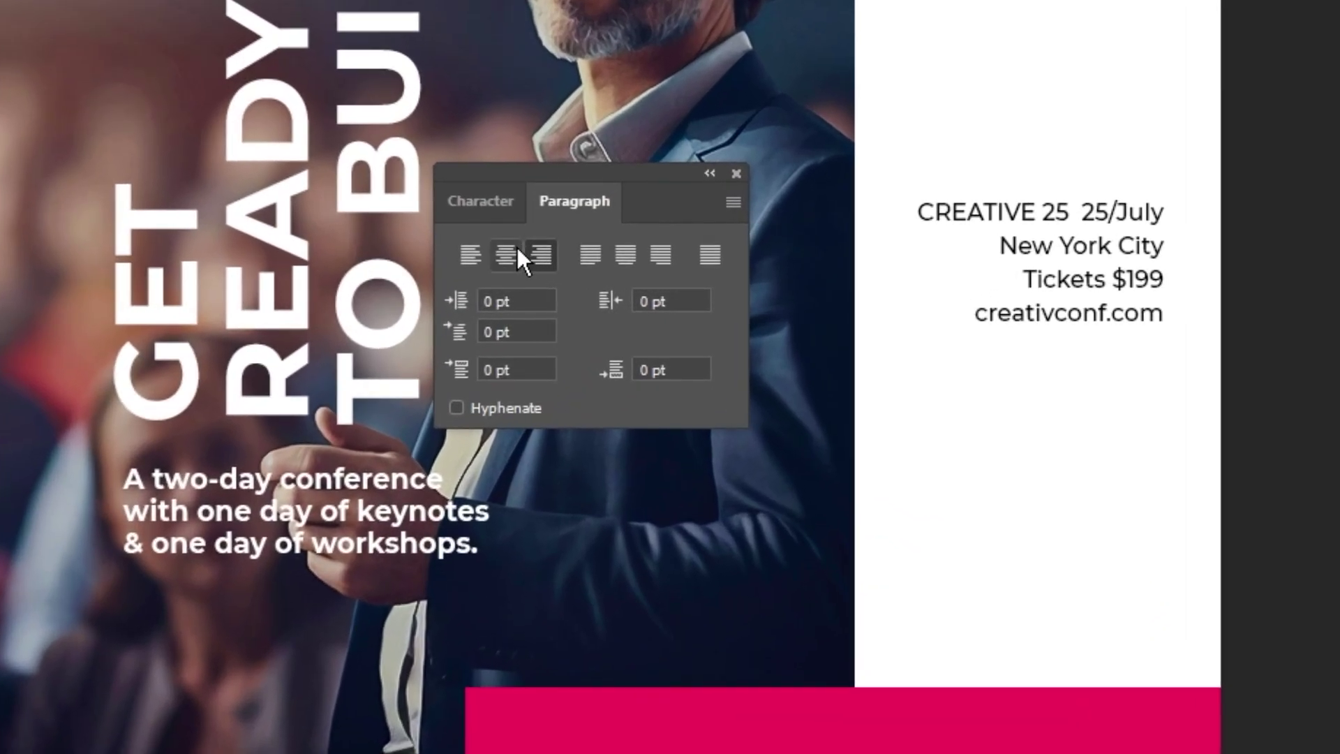
click(493, 207)
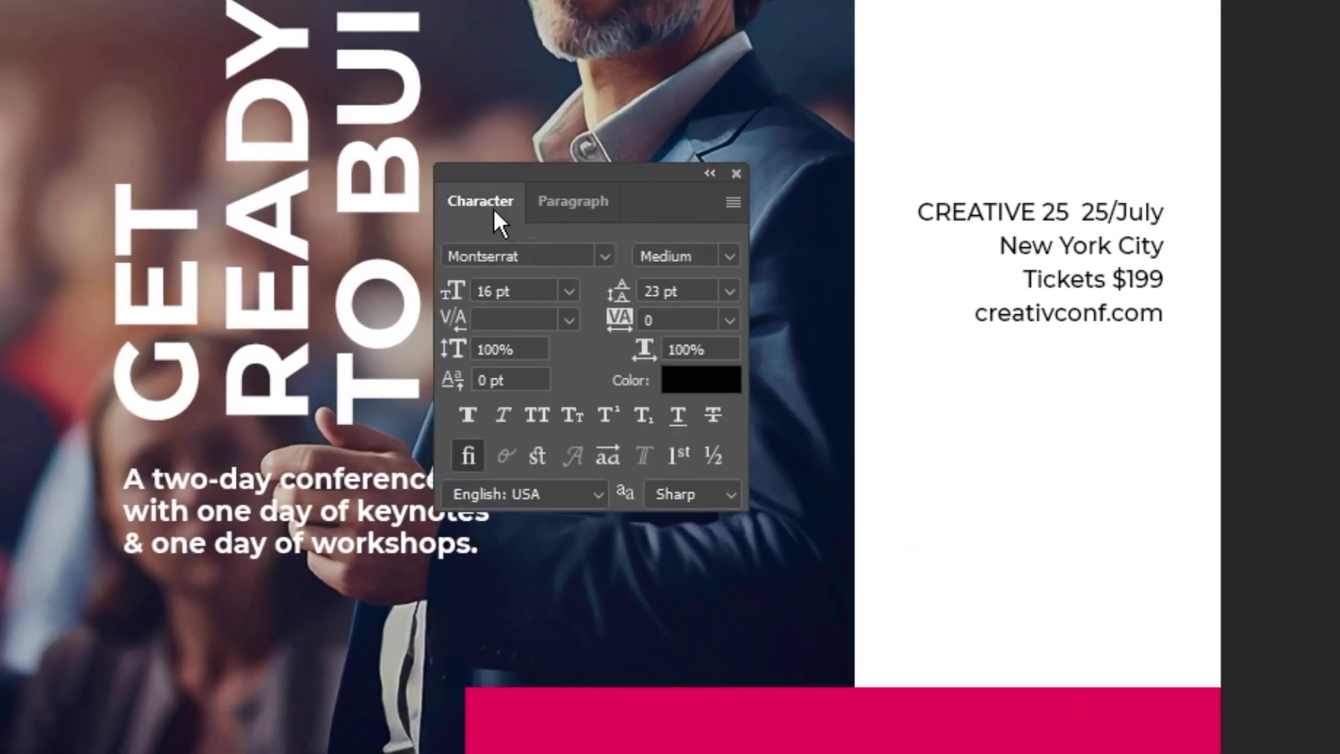
click(454, 290)
text(20)
key(Return)
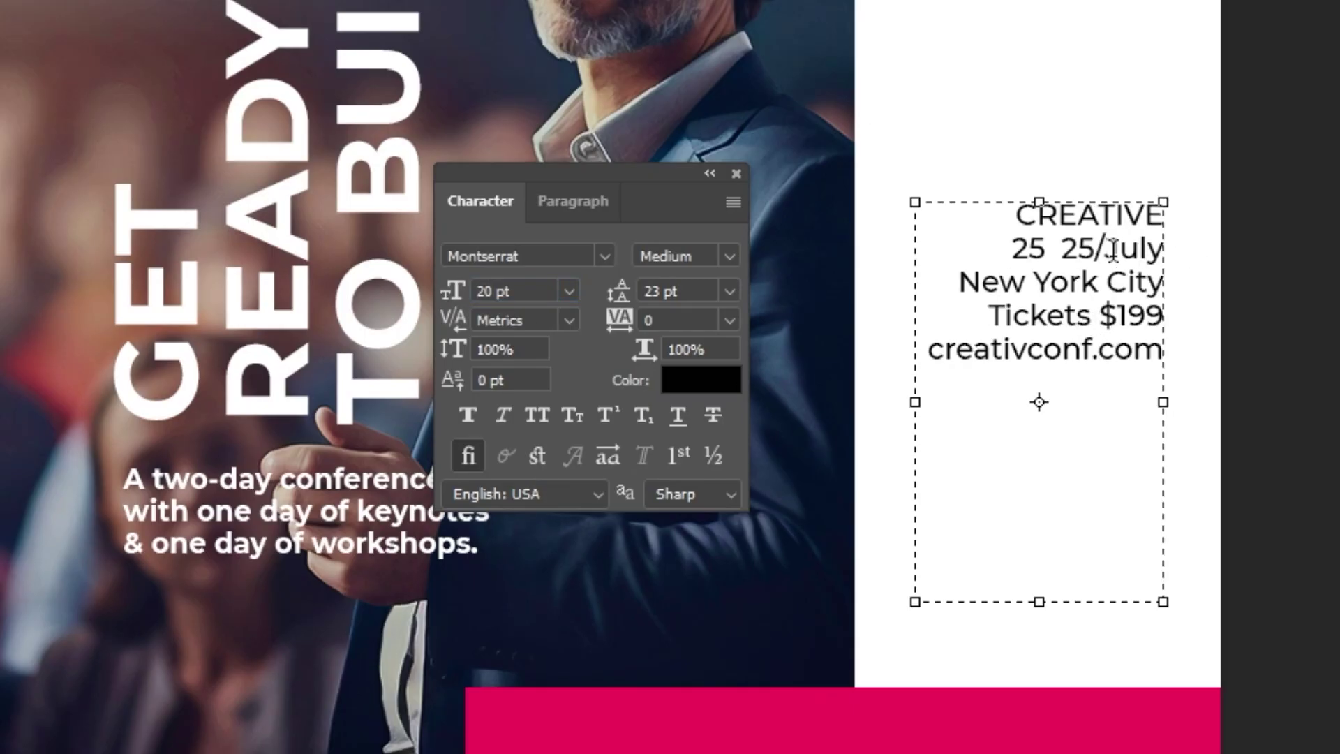
Step: Put 25/July on its own line, add blank spacer lines, and make 25/July ExtraBold
key(Return)
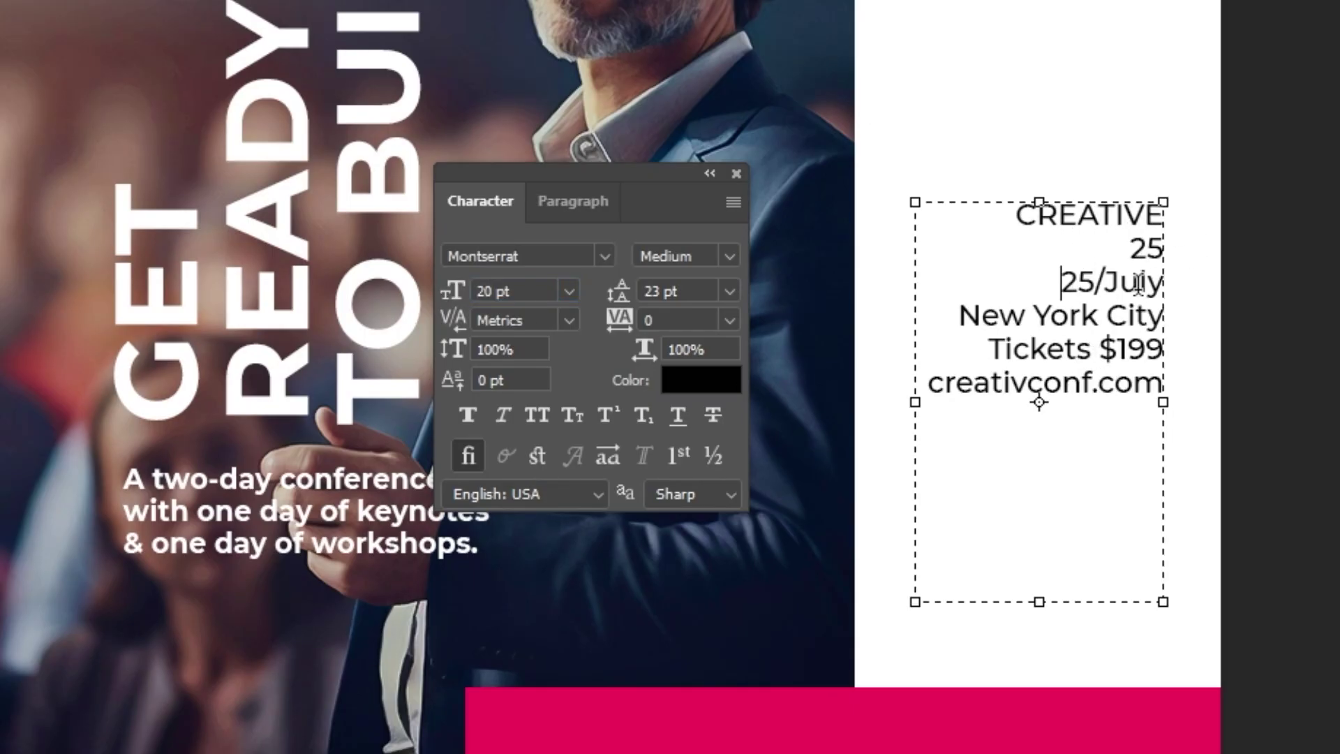
key(Return)
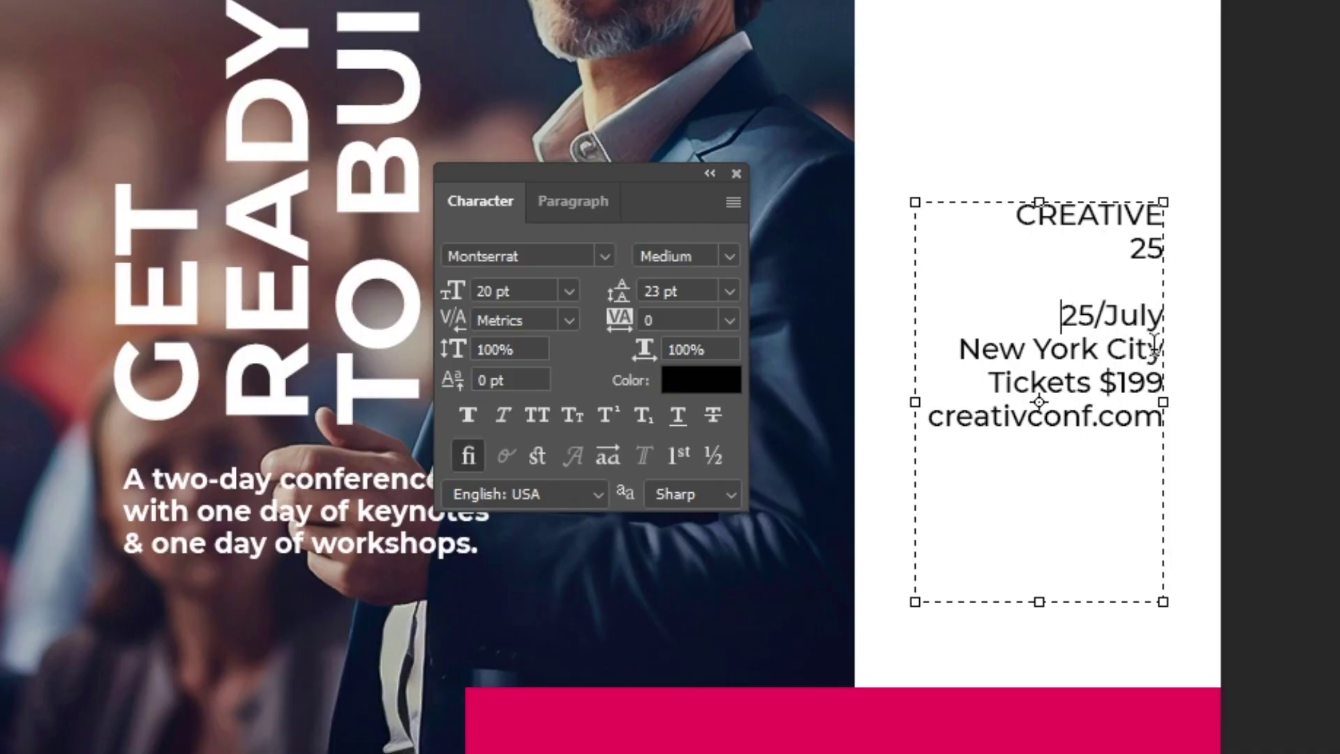
key(Return)
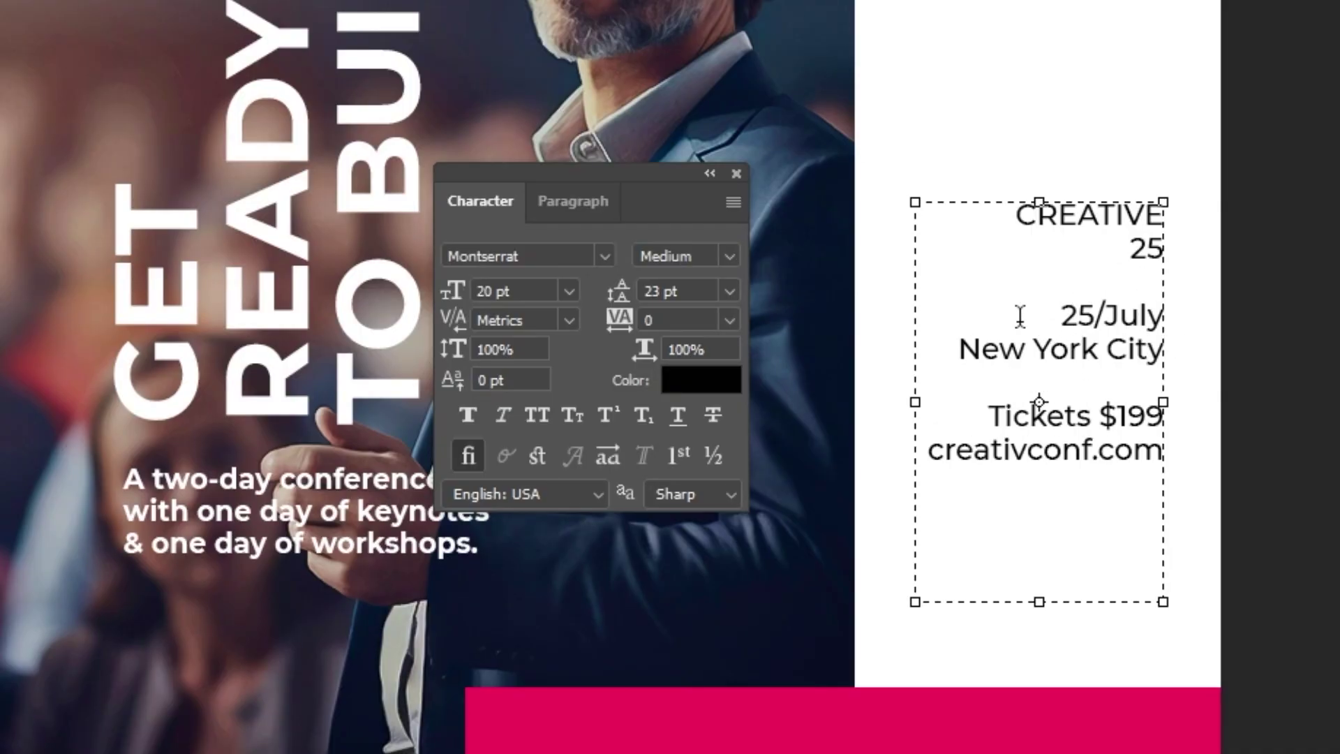
click(719, 257)
click(745, 607)
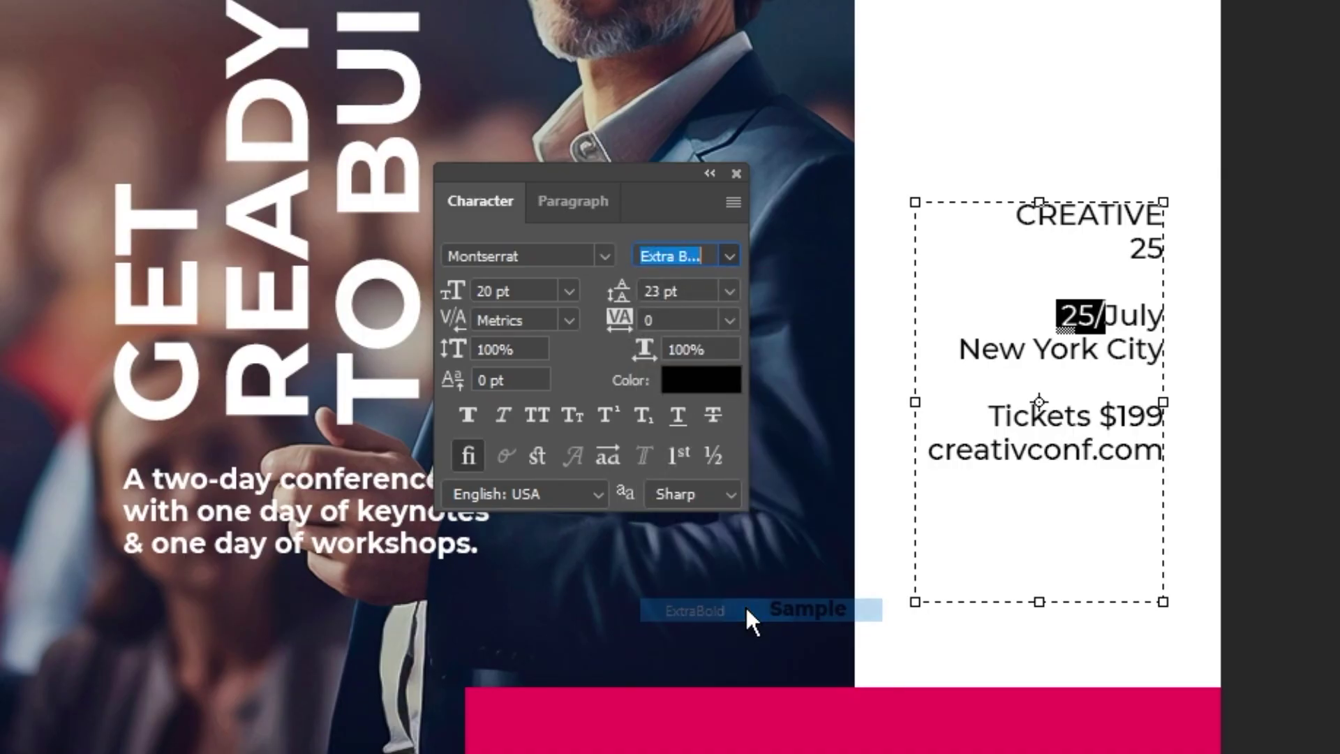
click(1062, 313)
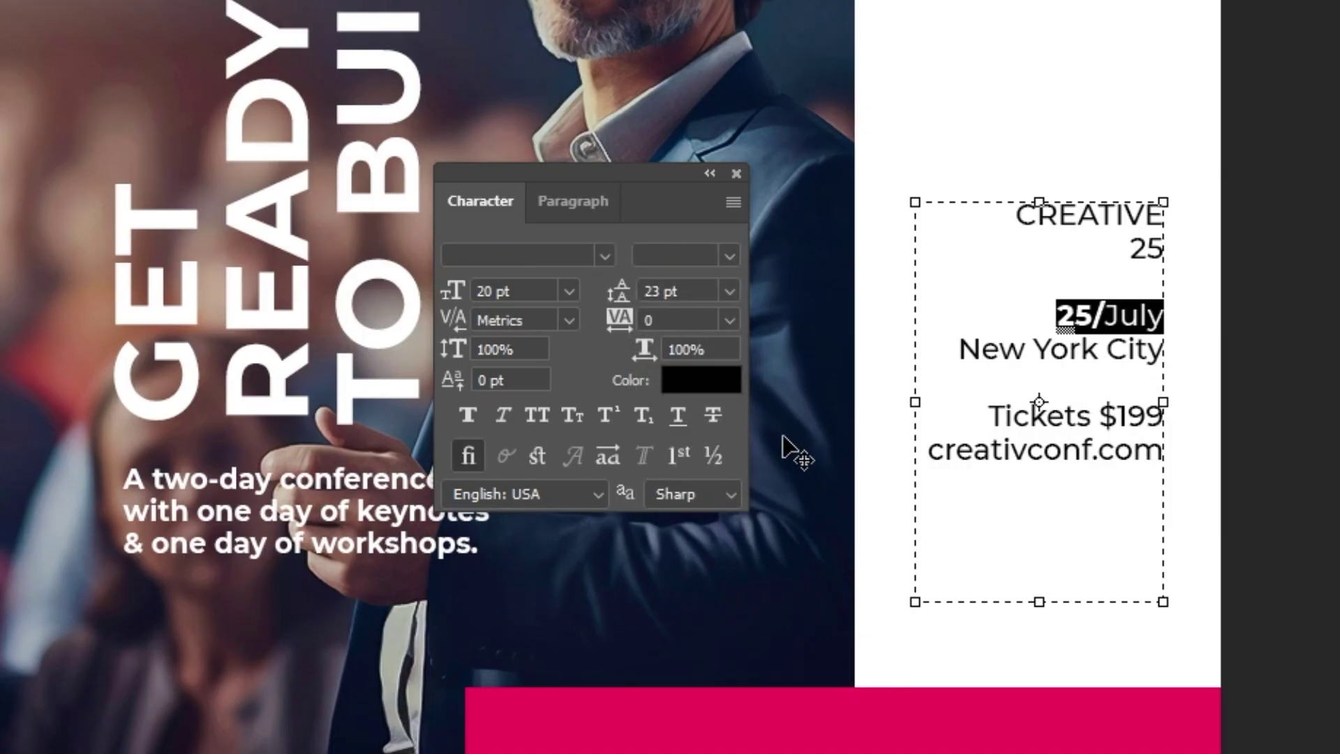
click(729, 256)
click(718, 375)
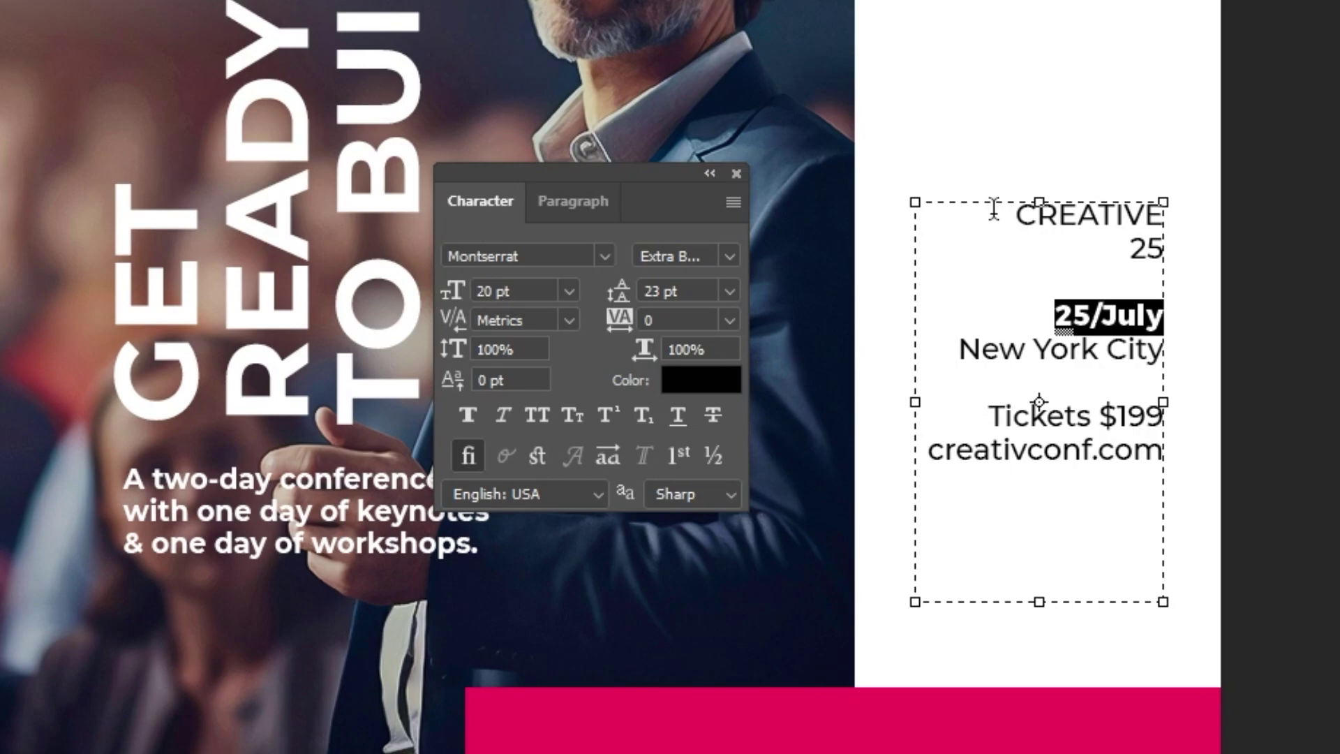
Step: Make CREATIVE and $199 ExtraBold
double_click(1031, 210)
click(729, 256)
click(827, 611)
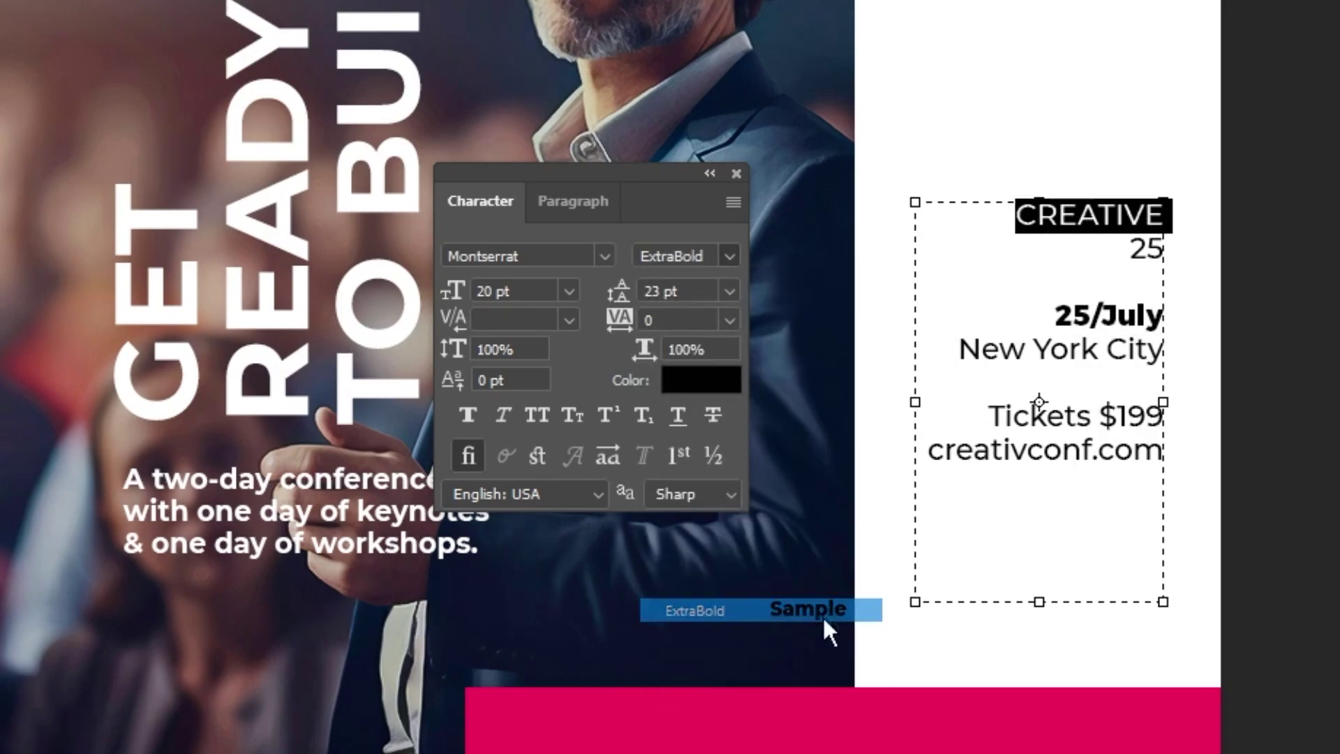
drag(1108, 415, 1077, 430)
click(730, 256)
click(734, 605)
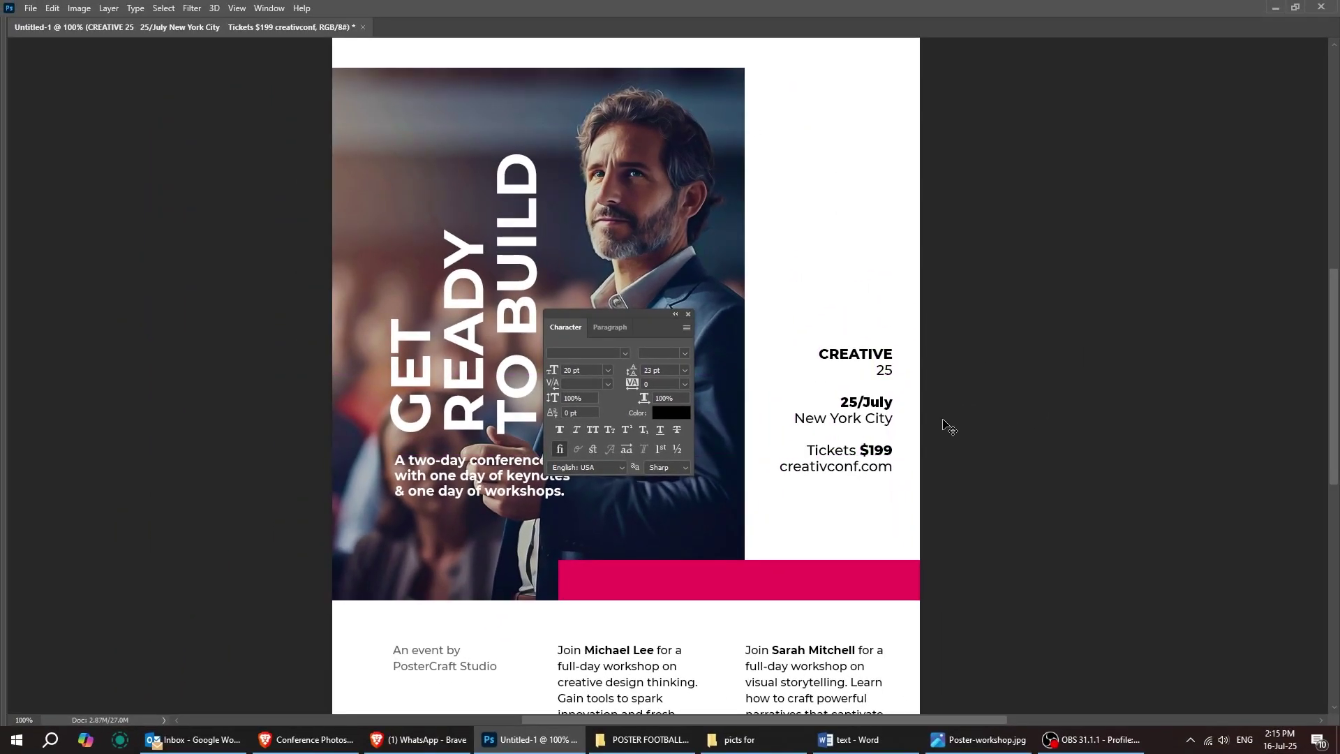
Step: Make TICKETS bold in the 'GET YOUR TICKETS NOW' line
scroll(950, 427, up, 3)
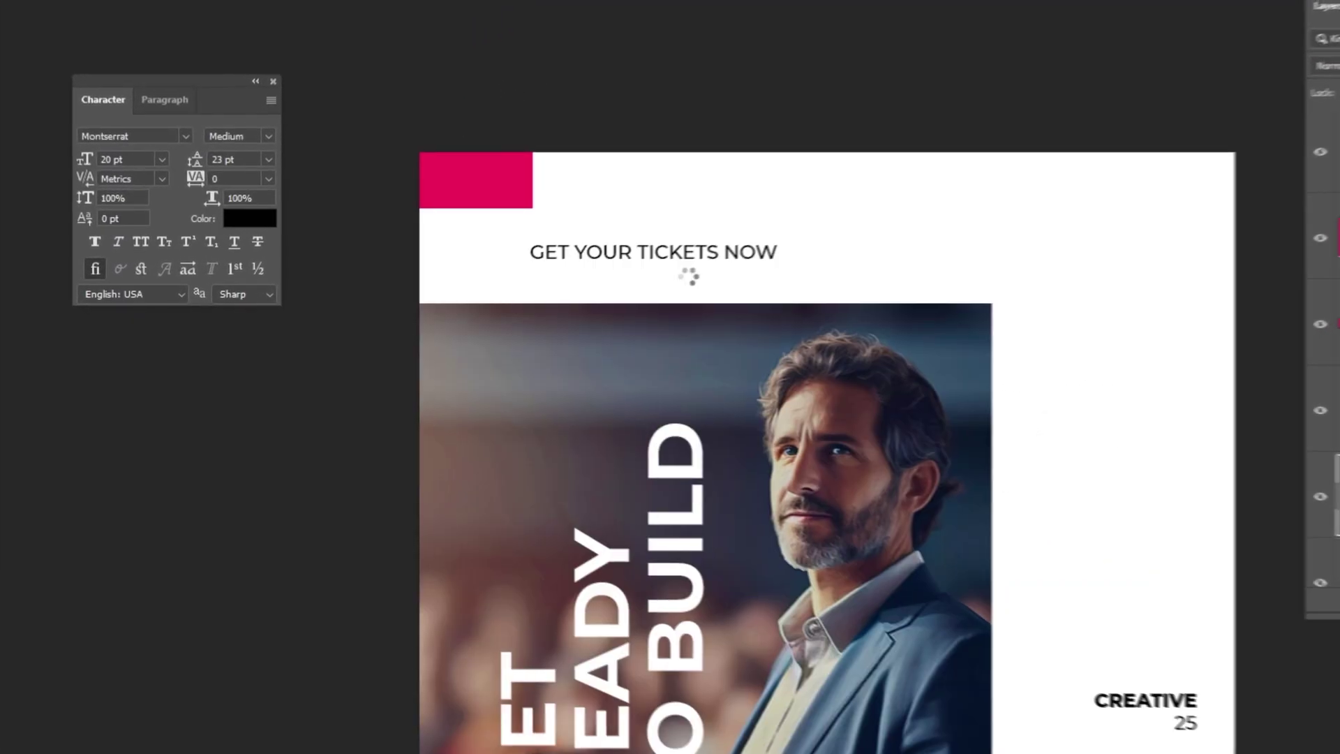
click(712, 243)
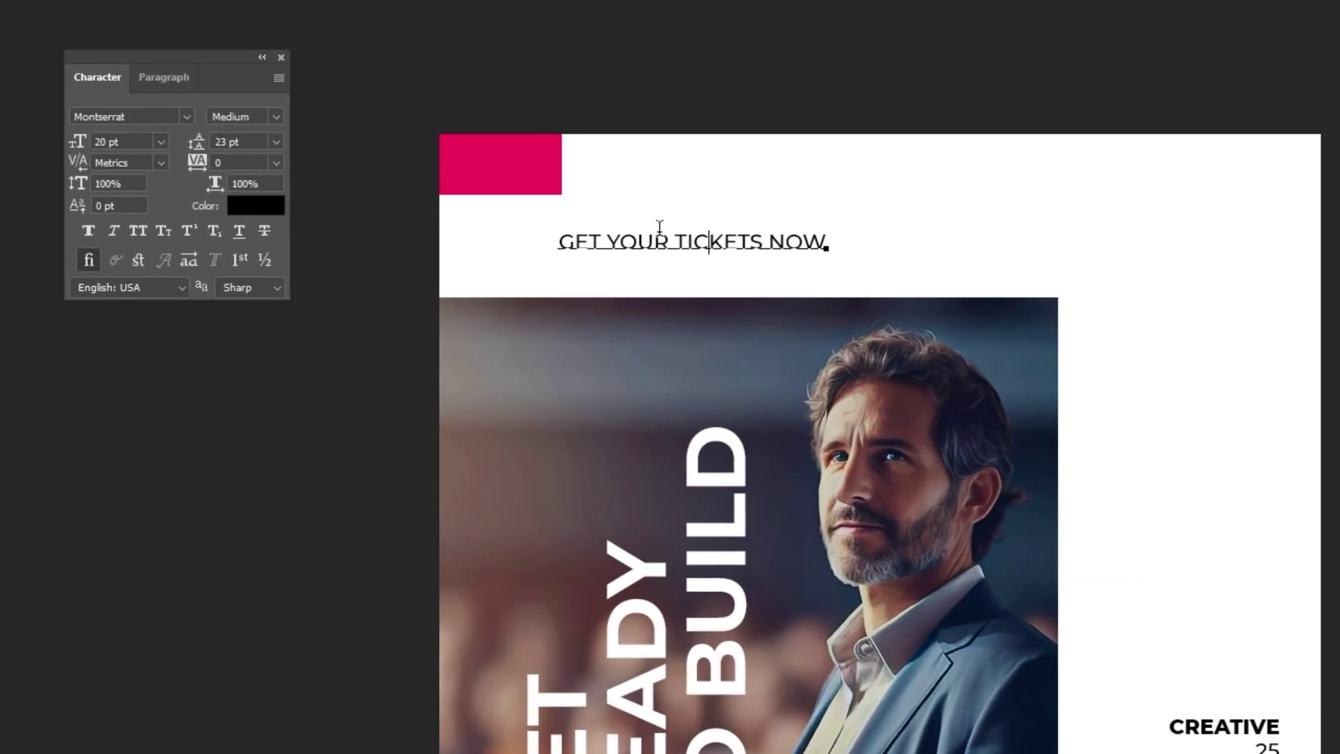
click(277, 119)
click(270, 339)
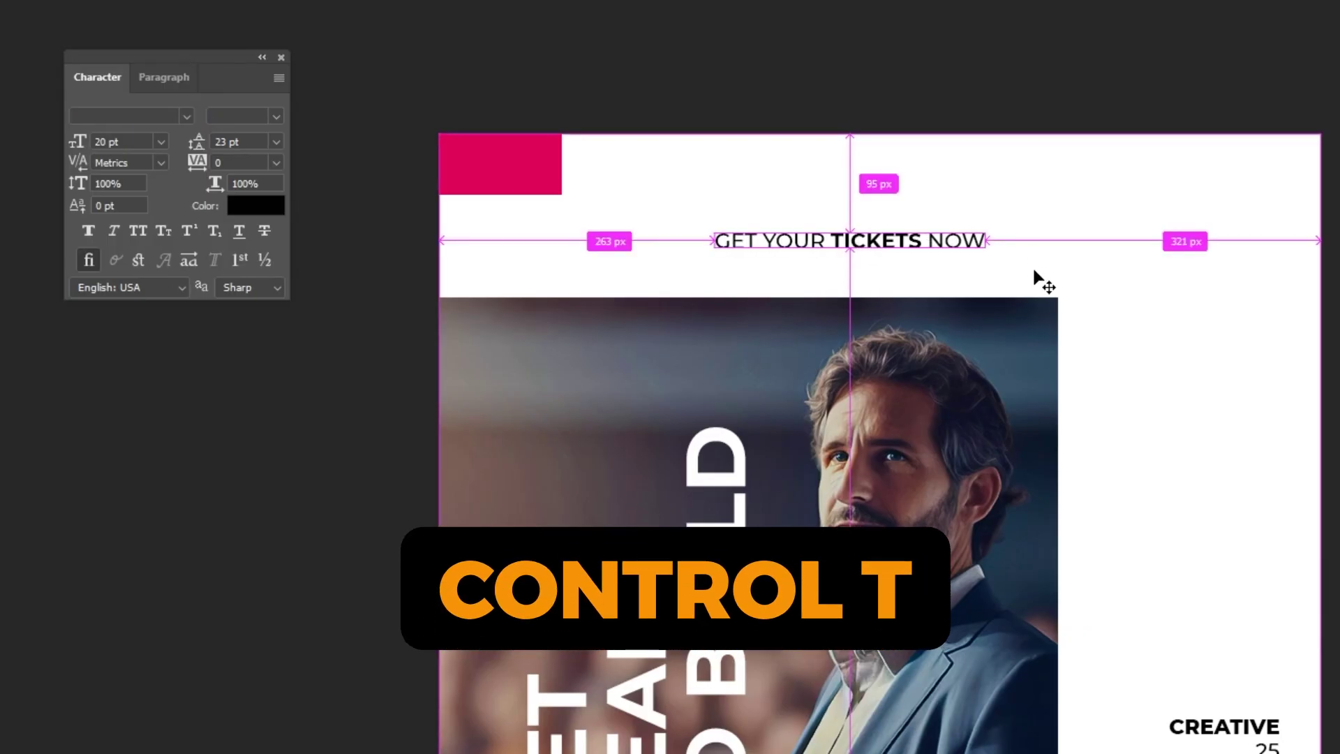
Step: Rotate the tickets line 90° and place it along the photo's right edge
key(ctrl+t)
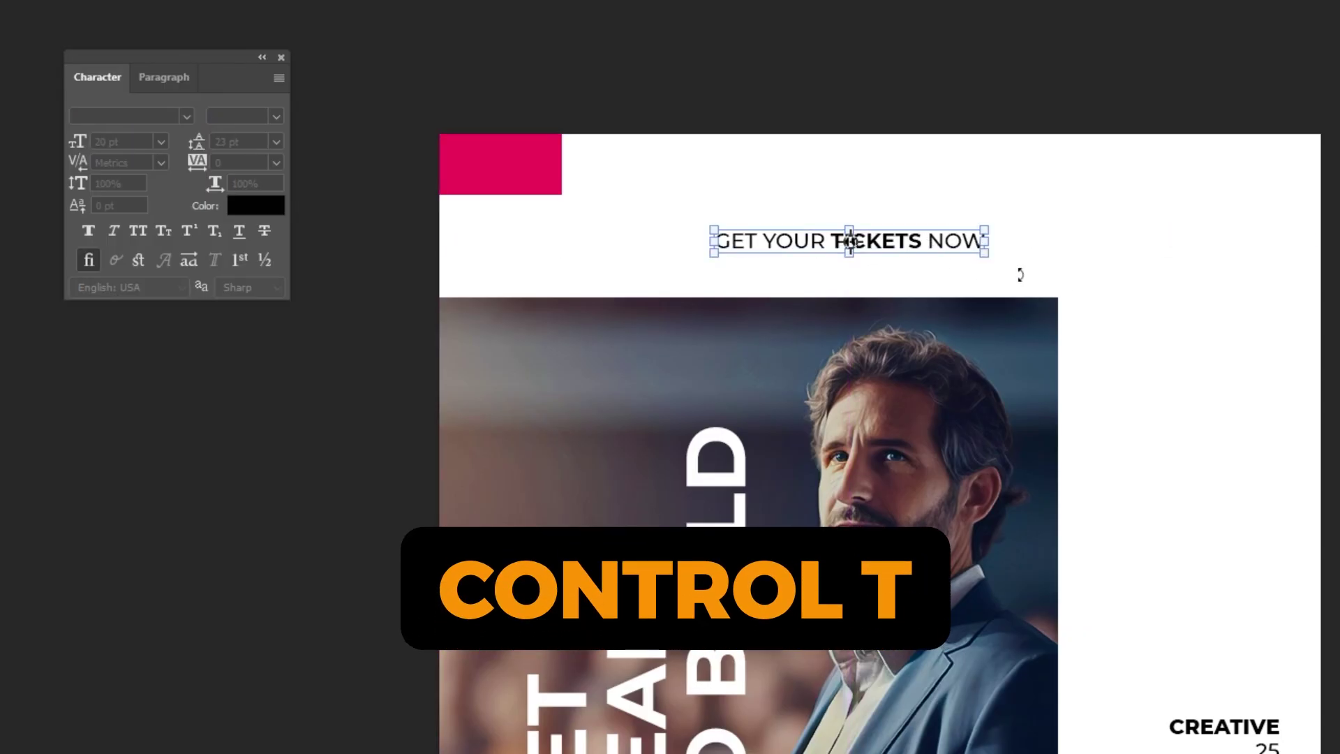
drag(972, 369, 815, 436)
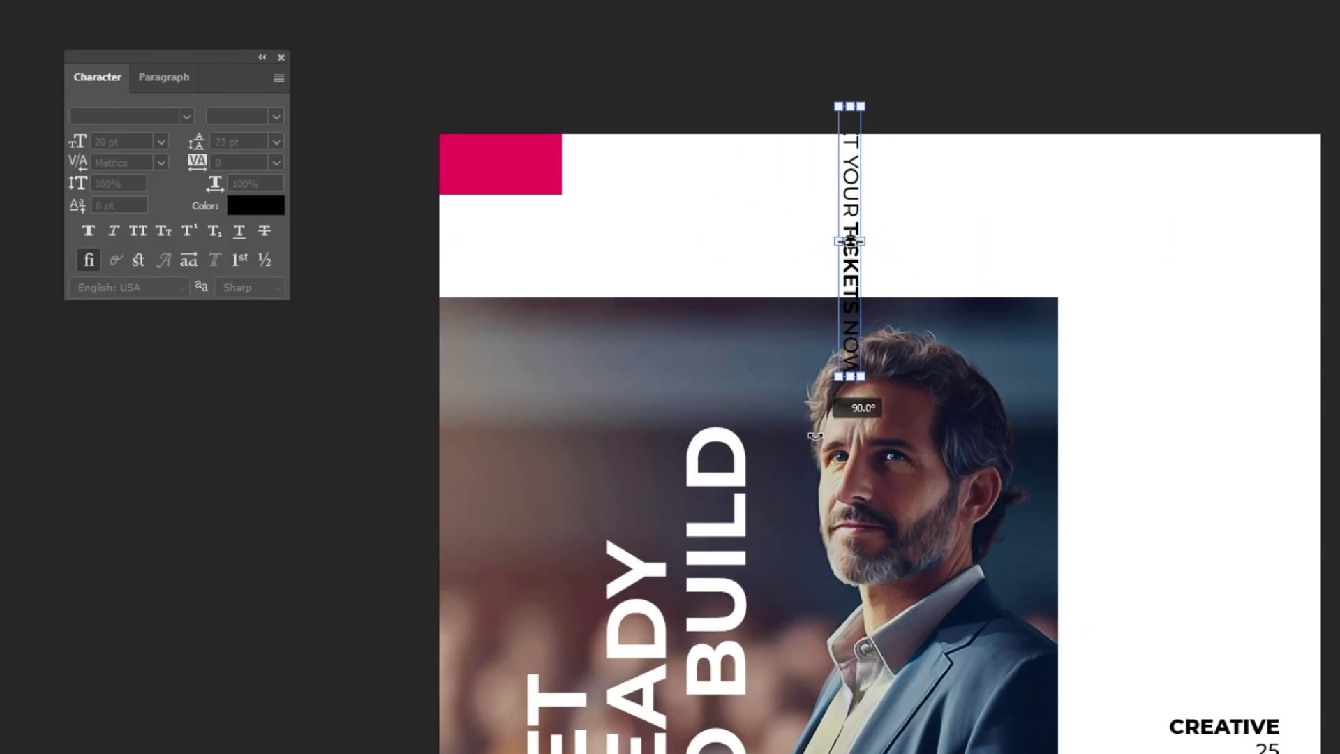
drag(844, 244, 1077, 432)
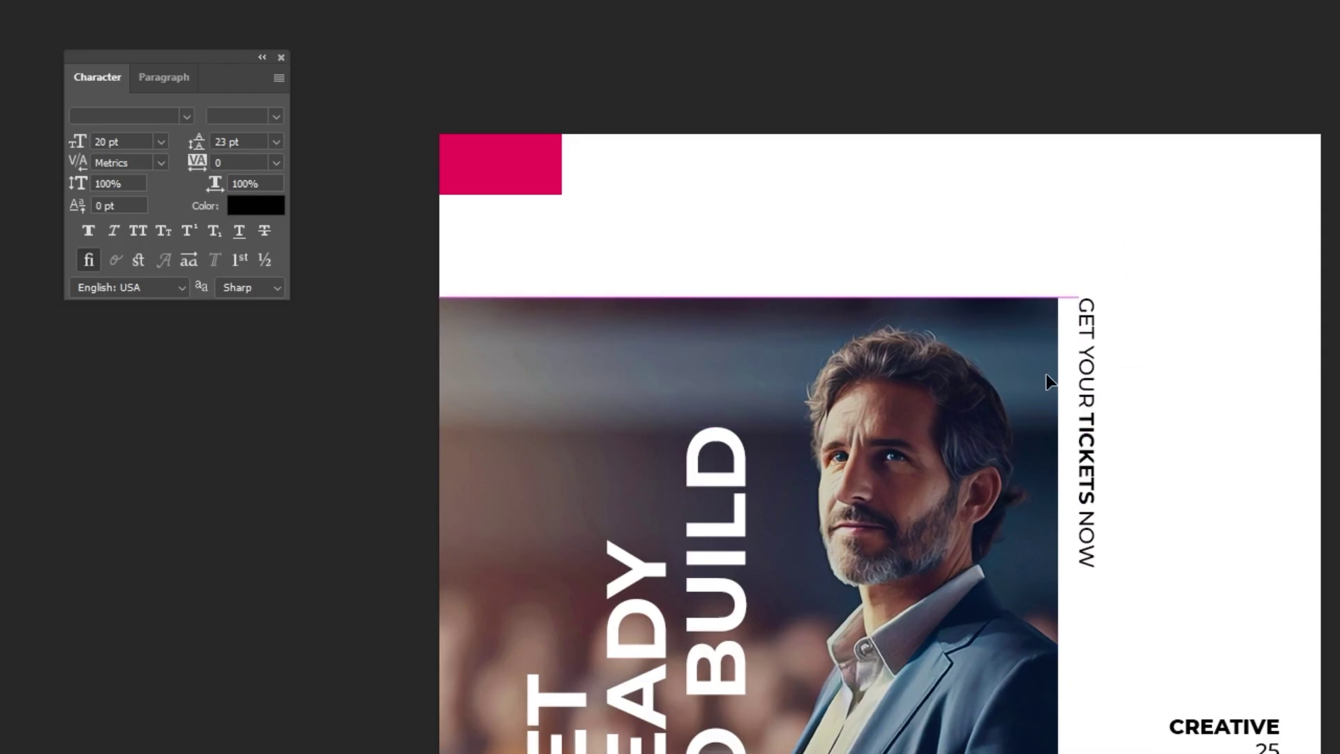